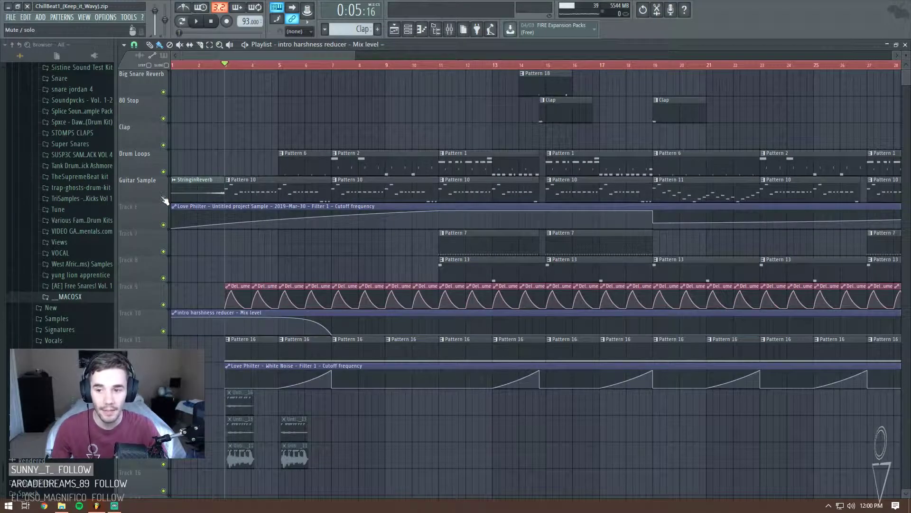
- Solo the Guitar Sample track, play a moment of it, and switch the solo off again
right_click(163, 198)
key(space)
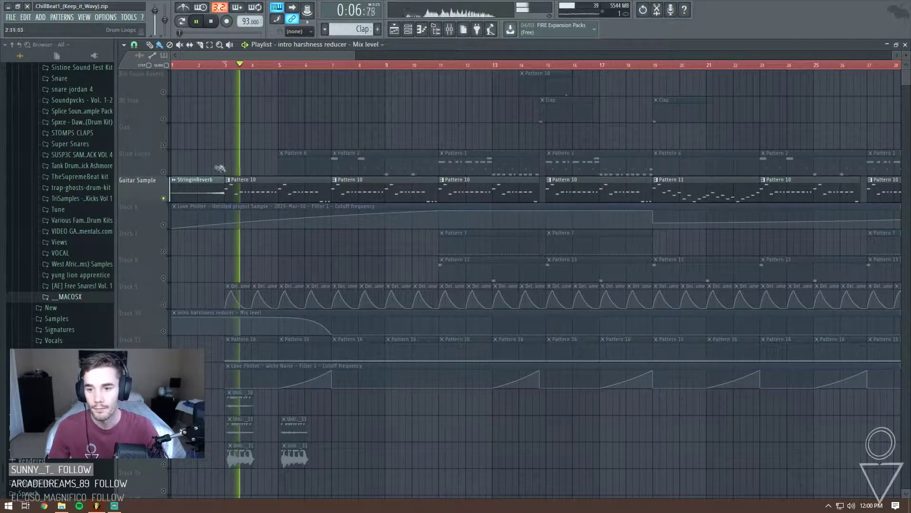
right_click(163, 198)
key(space)
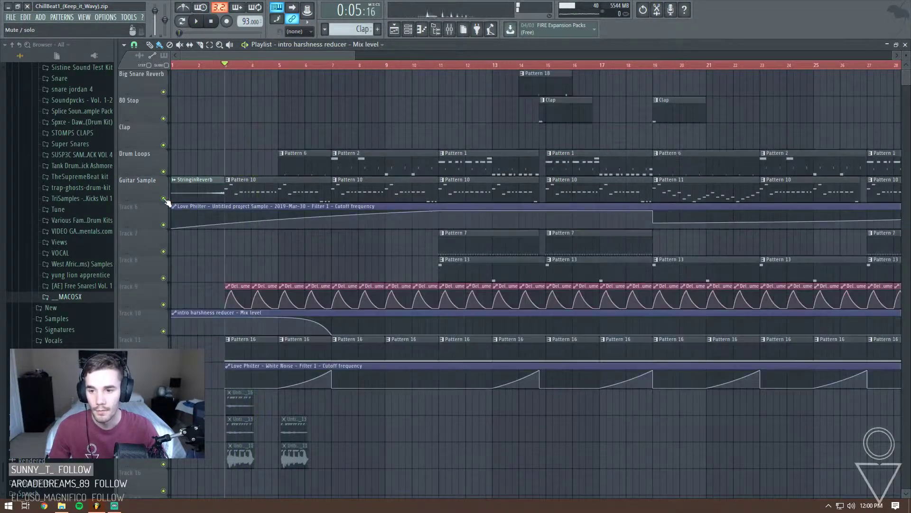
- Solo the Drum Loops track and listen to it from bar 7 and from bar 11
right_click(164, 171)
click(332, 65)
key(space)
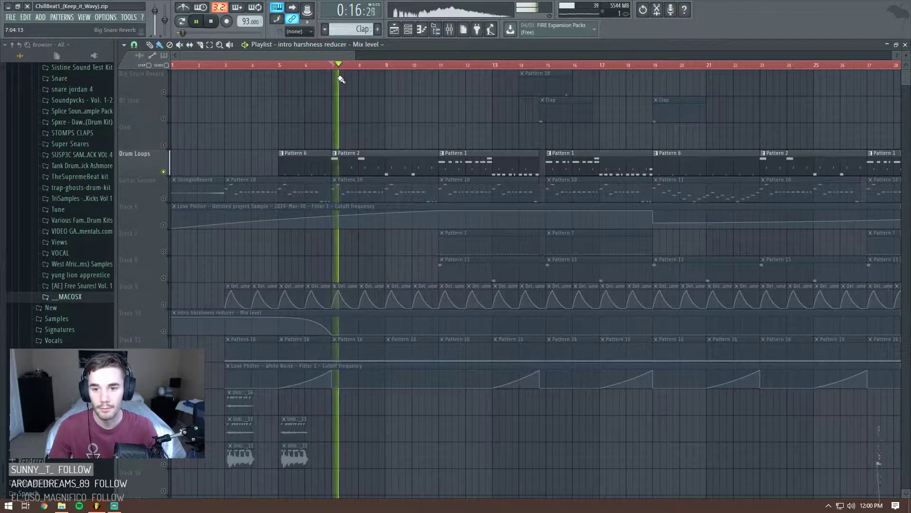
key(space)
click(441, 65)
key(space)
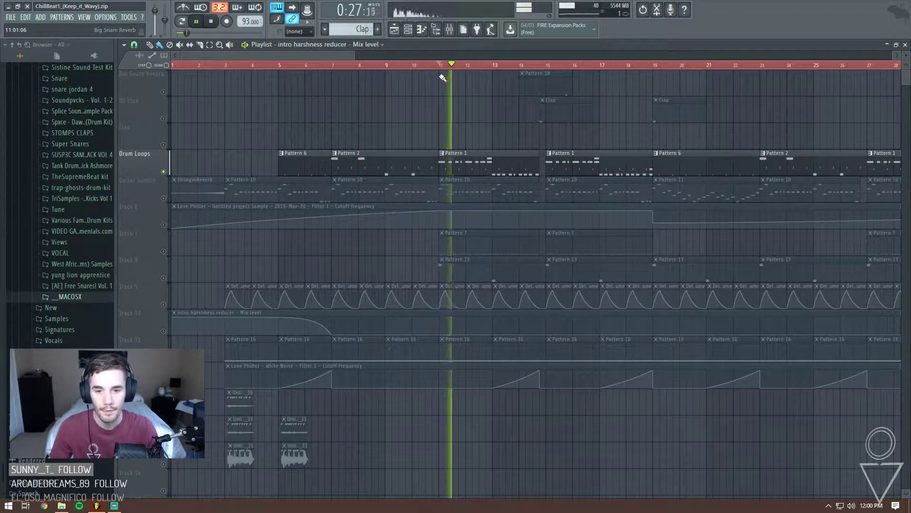
key(space)
- Solo Track 7 with the Pattern 7 clips, listen to it from bar 11, and switch the solo off
right_click(163, 252)
key(space)
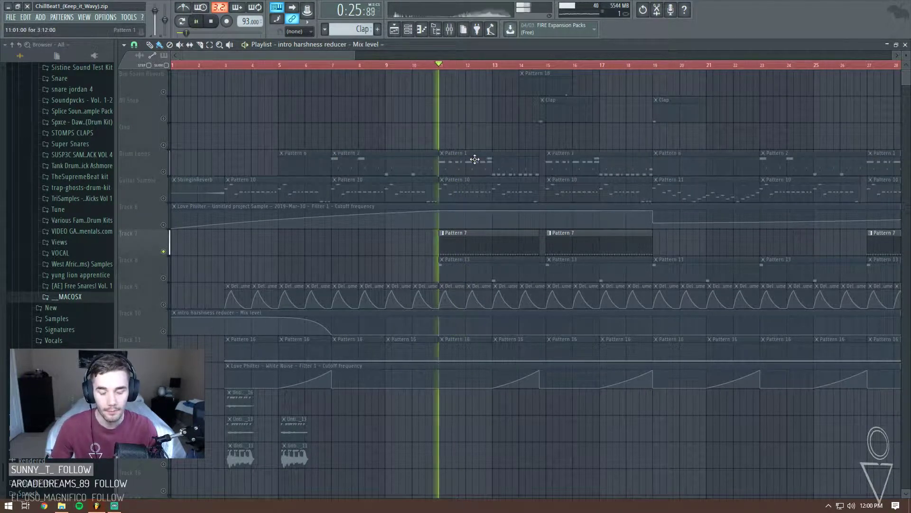
right_click(163, 251)
key(space)
- Solo Track 8 with the Pattern 13 clips and listen to it from bar 11
right_click(163, 277)
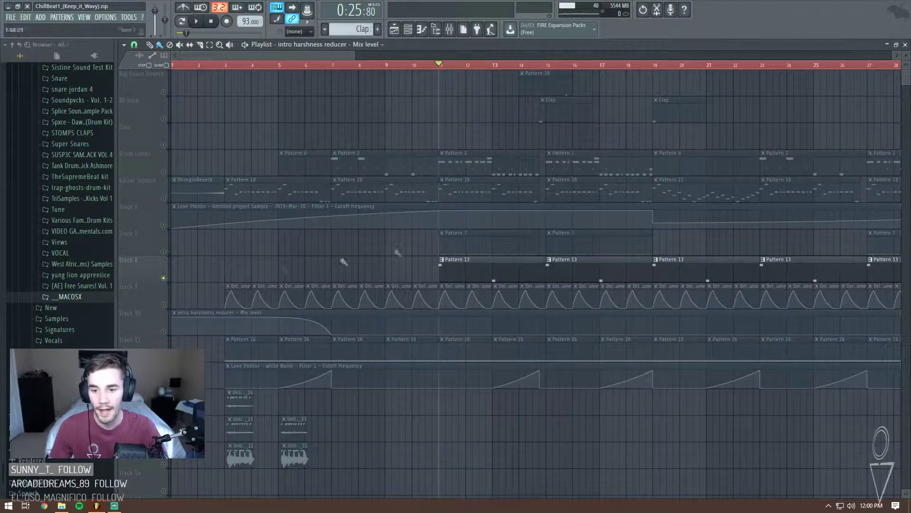
scroll(432, 258, down, 2)
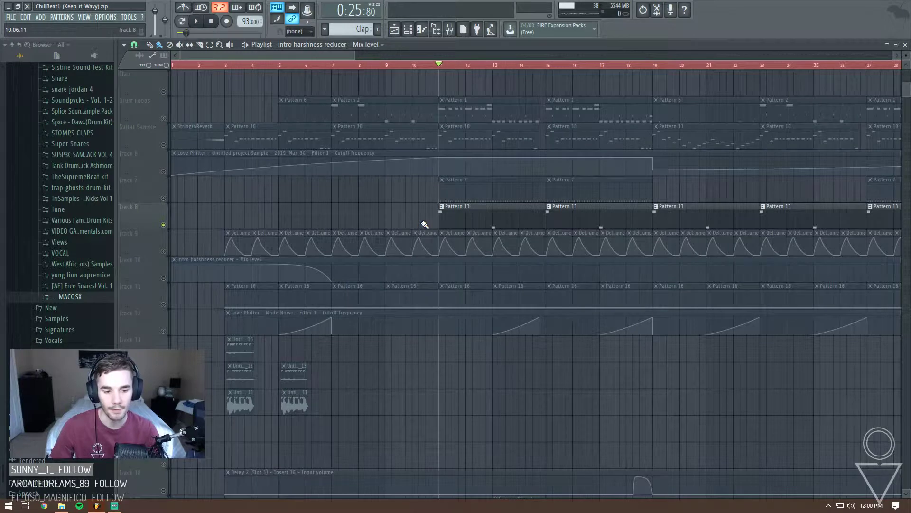
key(space)
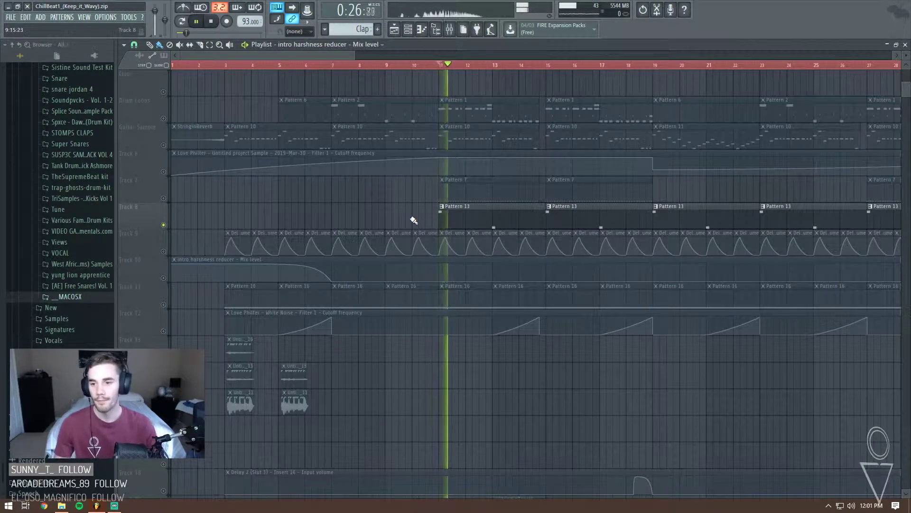
key(space)
- Play only Track 11 and its white noise filter automation on Track 12 from bar 5, then mute both tracks
scroll(170, 230, down, 1)
right_click(163, 251)
click(163, 279)
click(279, 65)
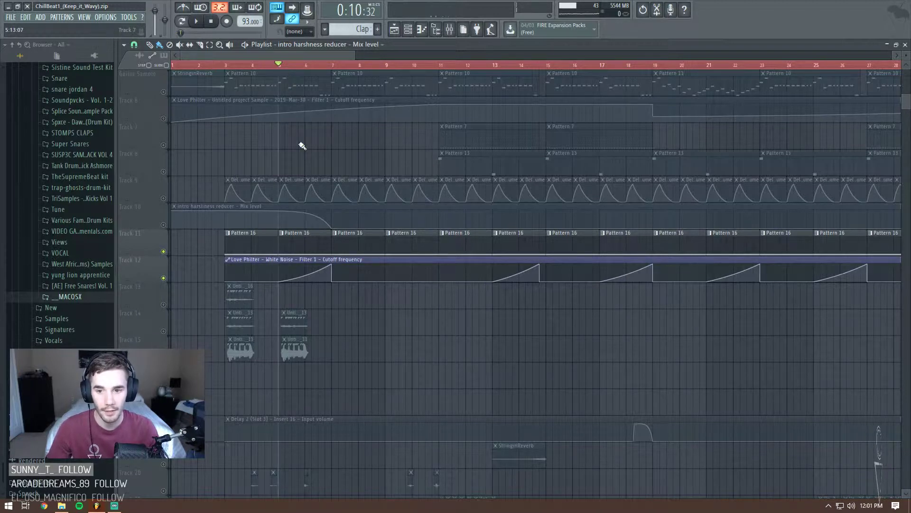
key(space)
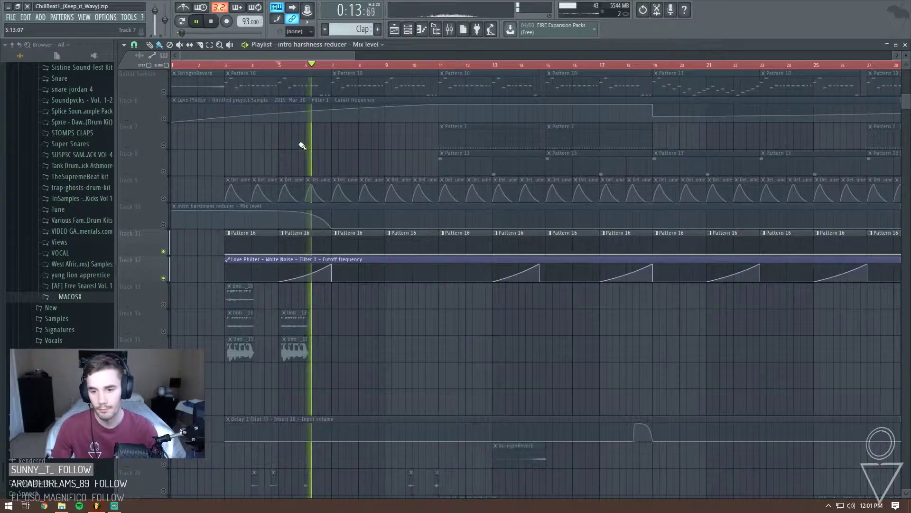
key(space)
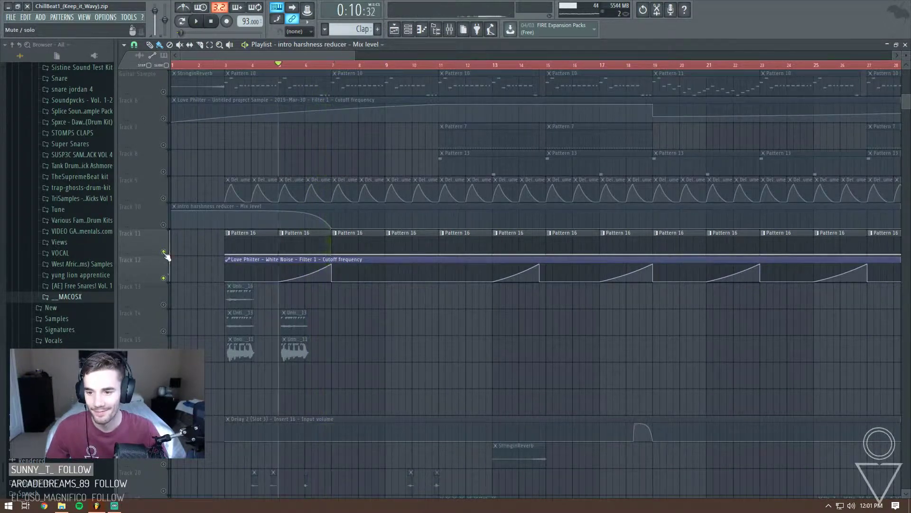
click(163, 252)
click(163, 278)
- Enable one of the tracks further down the playlist and play it from around bar 7
scroll(170, 280, down, 7)
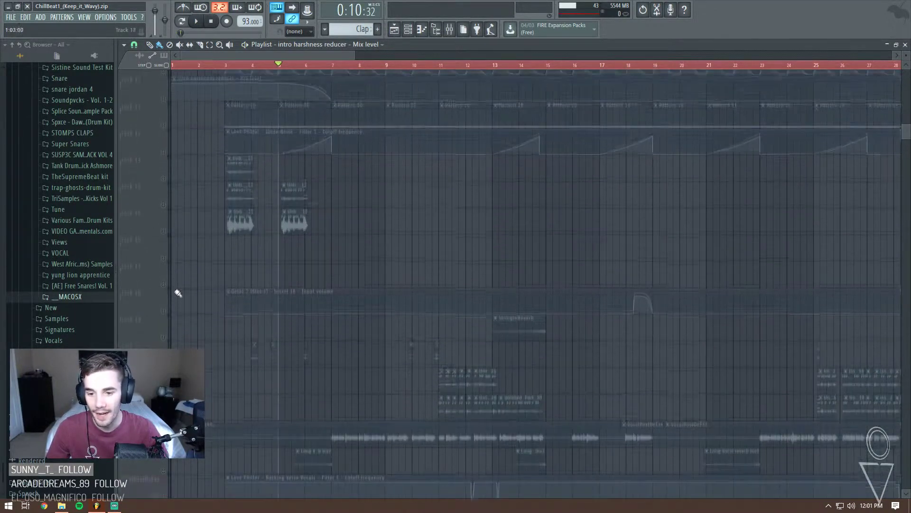
scroll(179, 292, down, 3)
click(163, 305)
click(342, 67)
key(space)
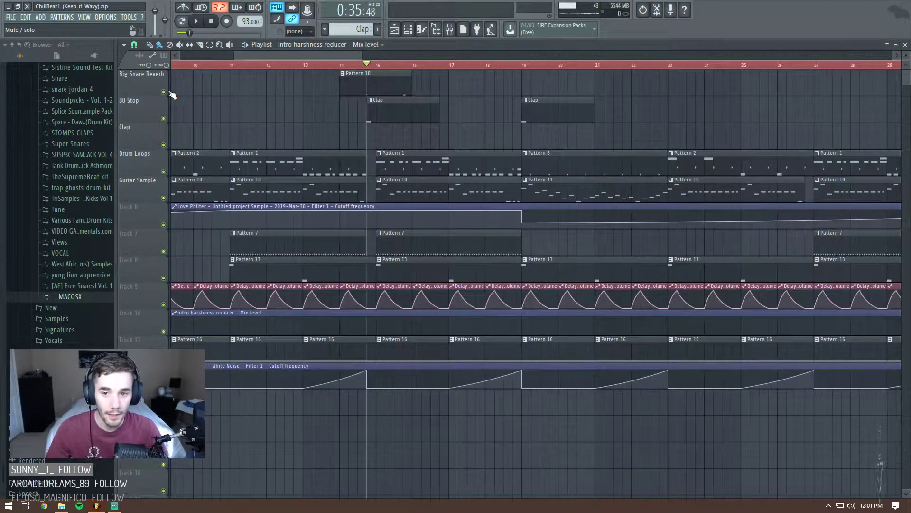
- Solo the Big Snare Reverb track, play its Pattern 18 clip briefly, and switch the solo off
right_click(167, 92)
key(space)
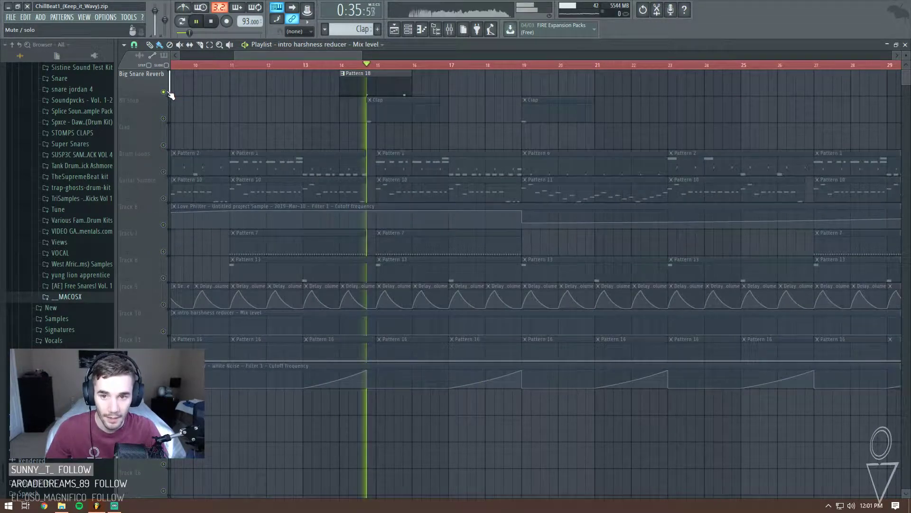
right_click(163, 92)
key(space)
- Look over the whole arrangement, solo the Guitar Sample track, and play it from bar 3
scroll(368, 119, down, 5)
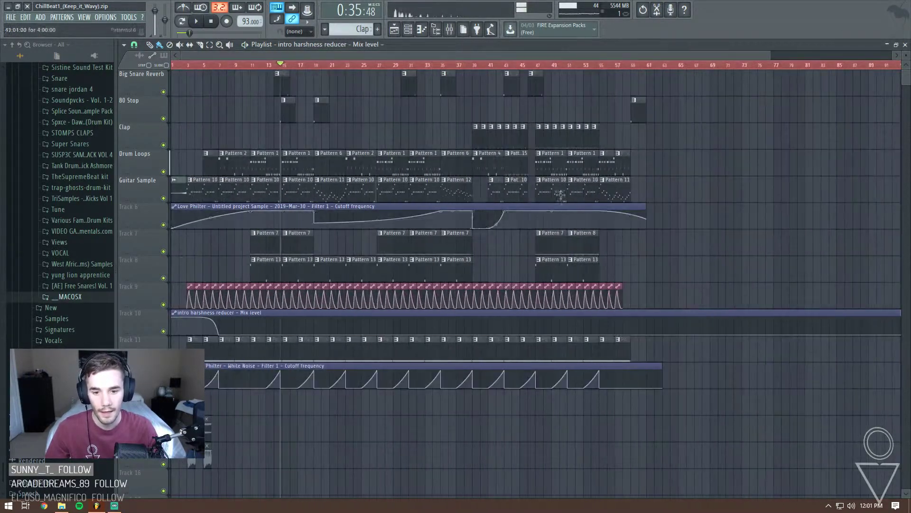
scroll(438, 179, up, 5)
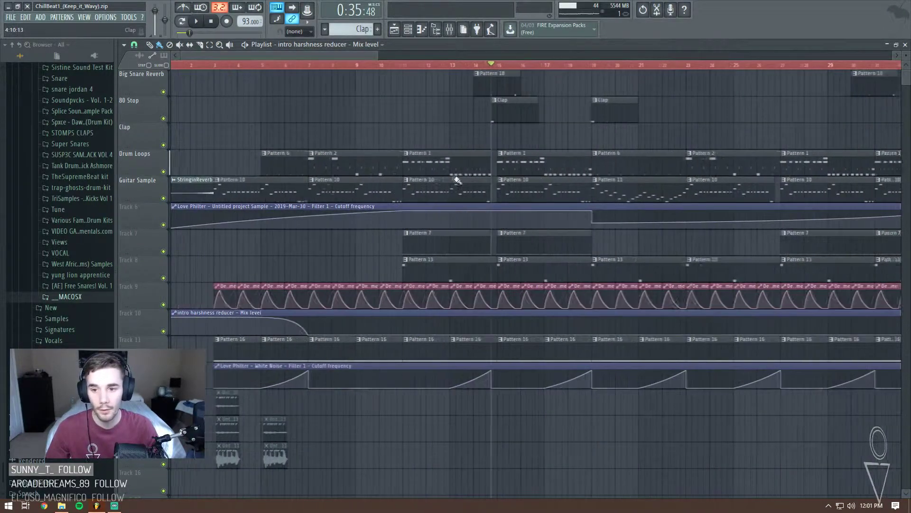
click(224, 68)
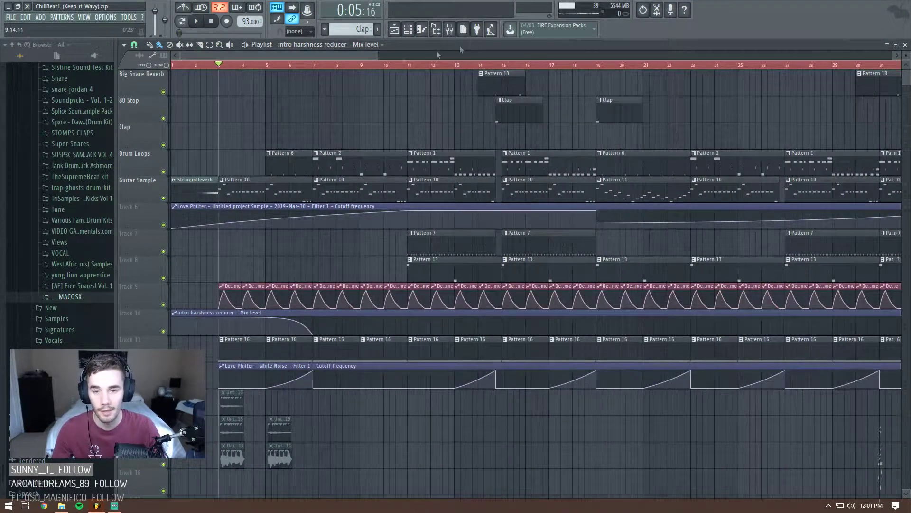
click(449, 29)
click(395, 30)
scroll(218, 134, down, 6)
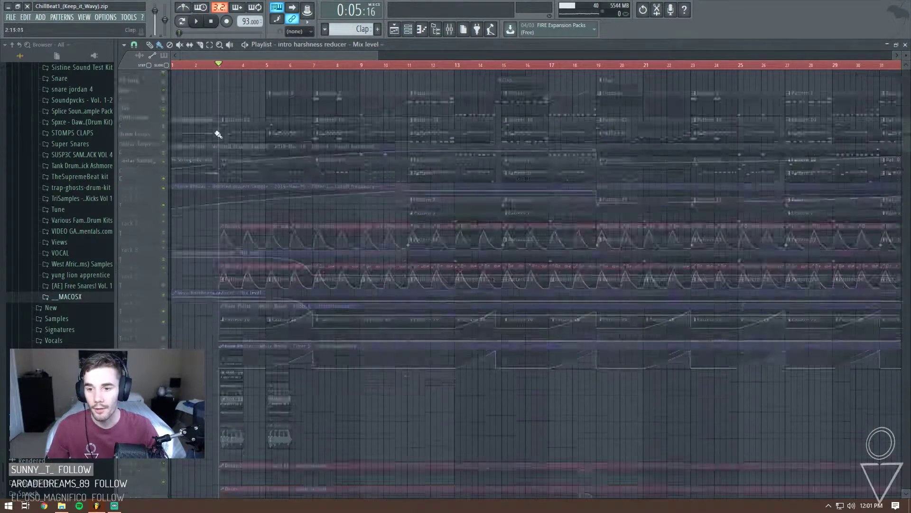
scroll(232, 142, up, 5)
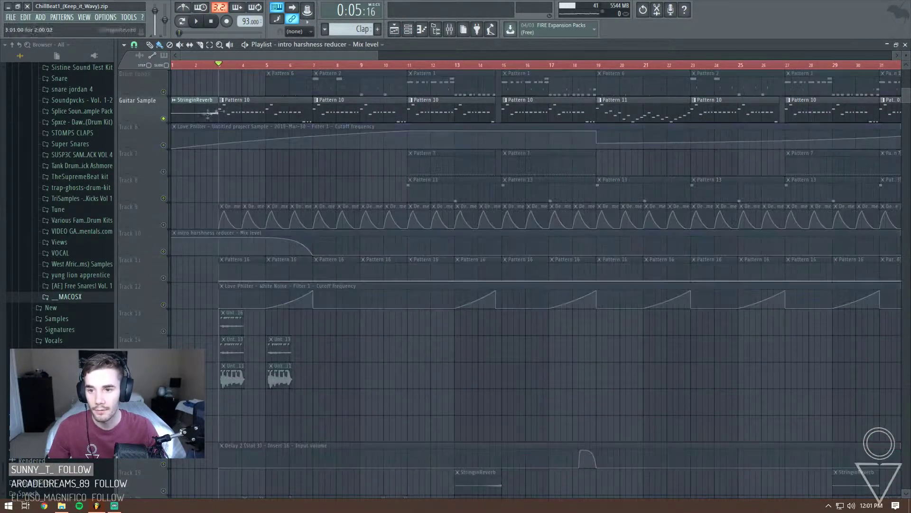
scroll(175, 132, up, 4)
scroll(176, 132, up, 3)
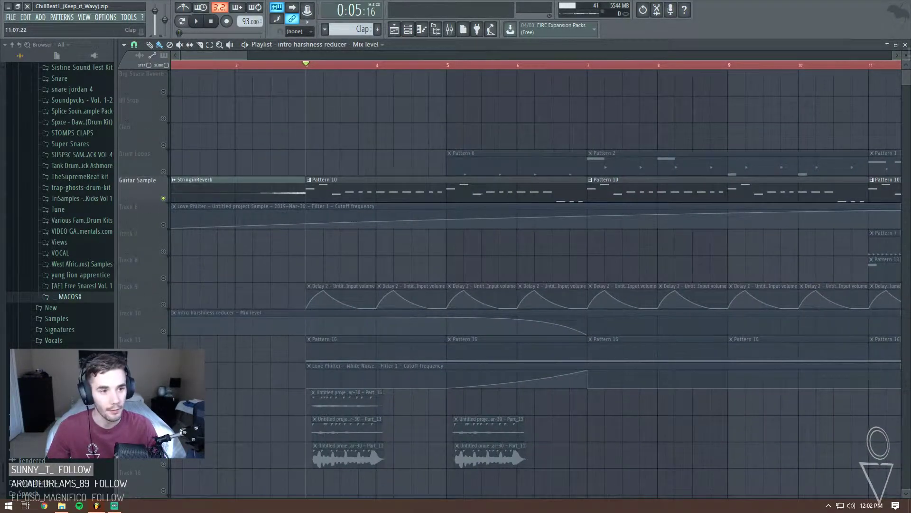
scroll(549, 149, up, 3)
key(space)
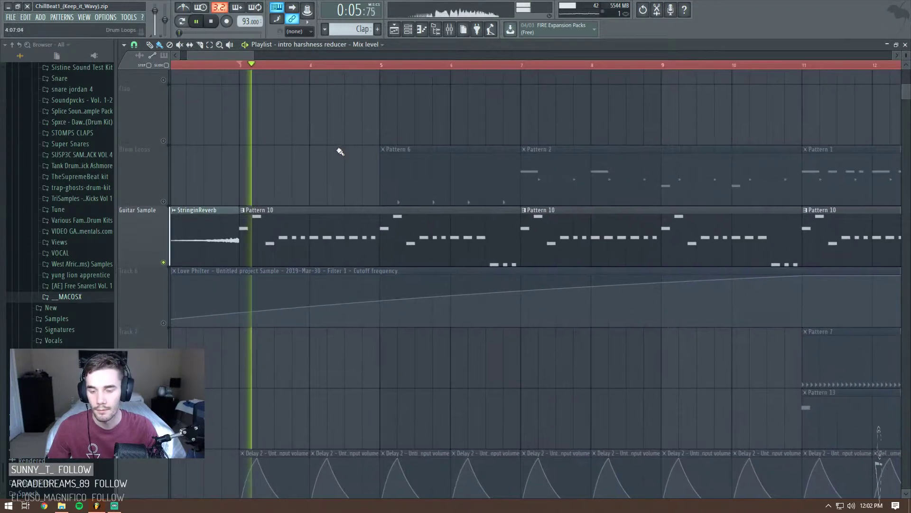
key(space)
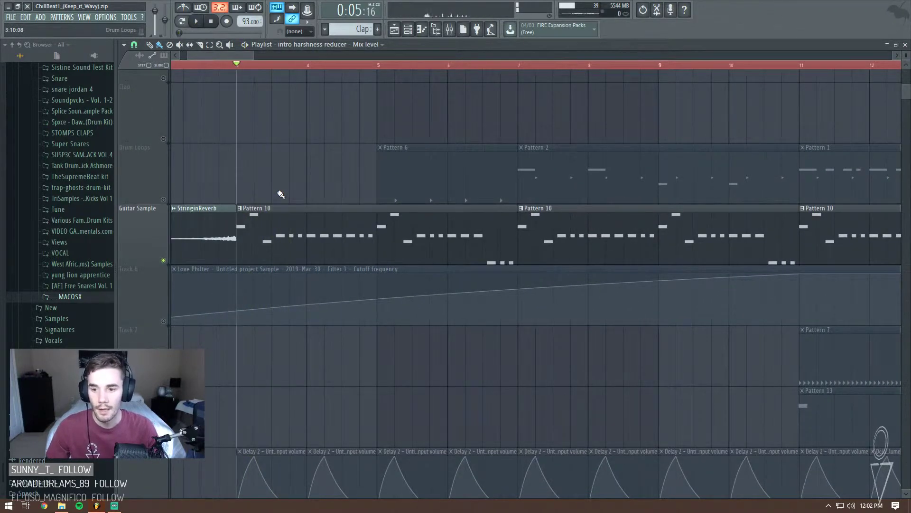
- Unmute the chopped audio clips on Track 40 from bar 10 onward and set the playhead at bar 10
scroll(261, 194, down, 3)
scroll(261, 195, down, 10)
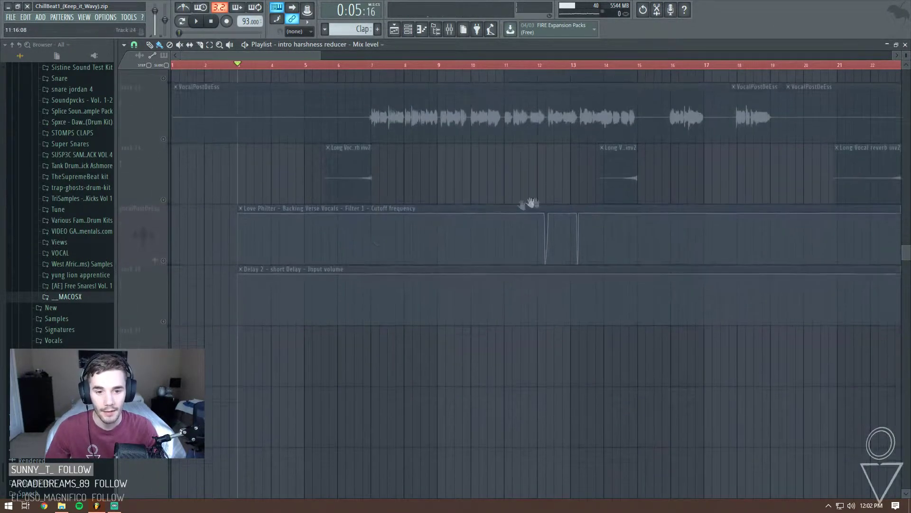
scroll(368, 233, right, 5)
scroll(340, 272, down, 4)
scroll(330, 221, down, 10)
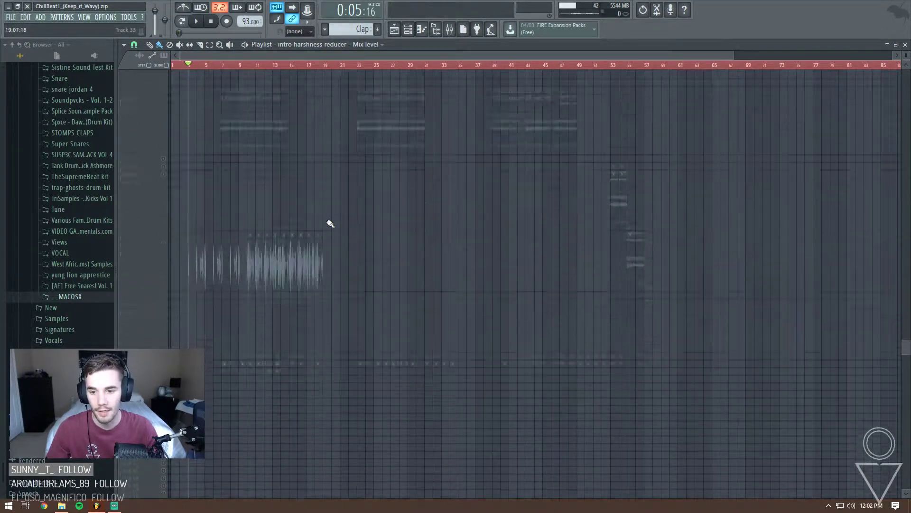
scroll(172, 252, up, 2)
scroll(172, 252, up, 2)
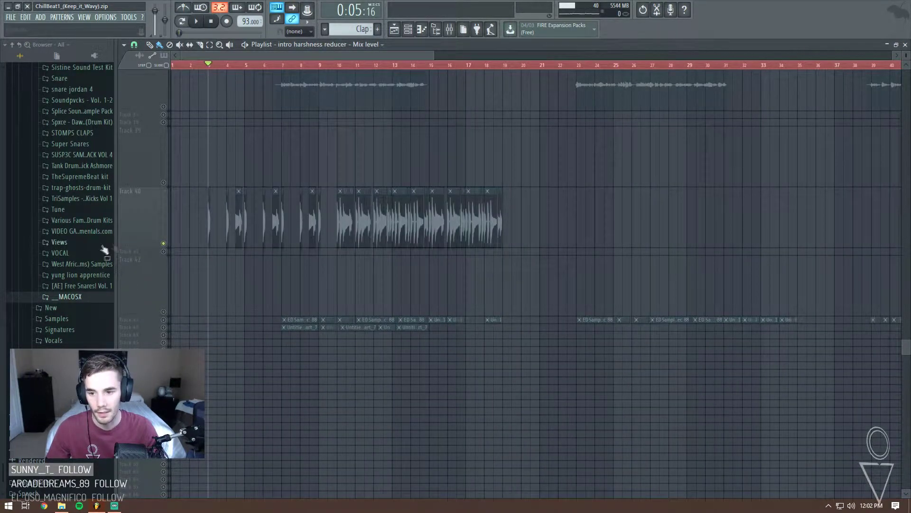
drag(531, 219, 337, 221)
click(346, 65)
- Select the Guitar Sample mixer track, inspect the original sample's channel settings while playing Track 40 from bar 10, and close the settings
click(449, 29)
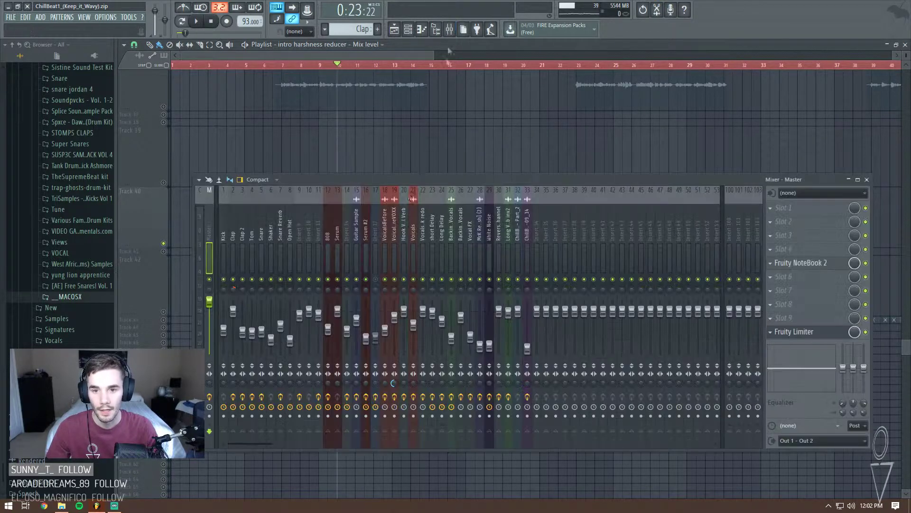
click(359, 236)
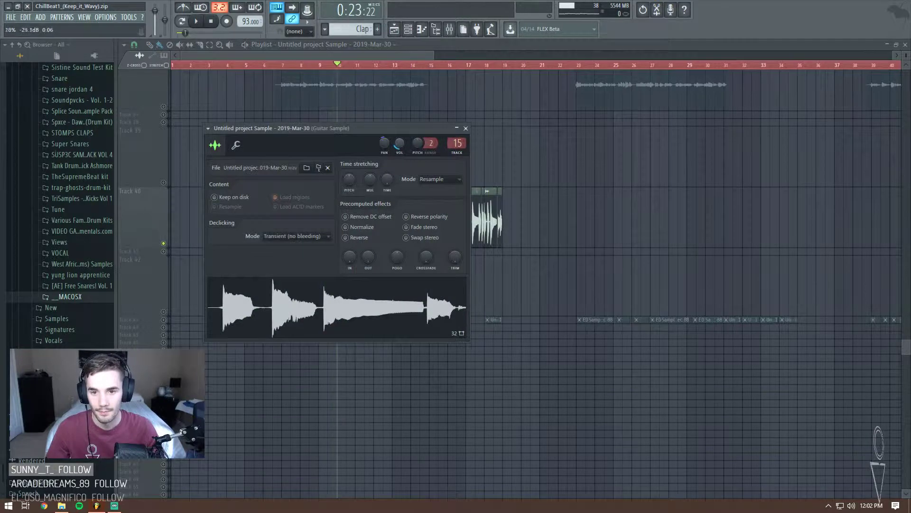
key(space)
drag(400, 131, 622, 193)
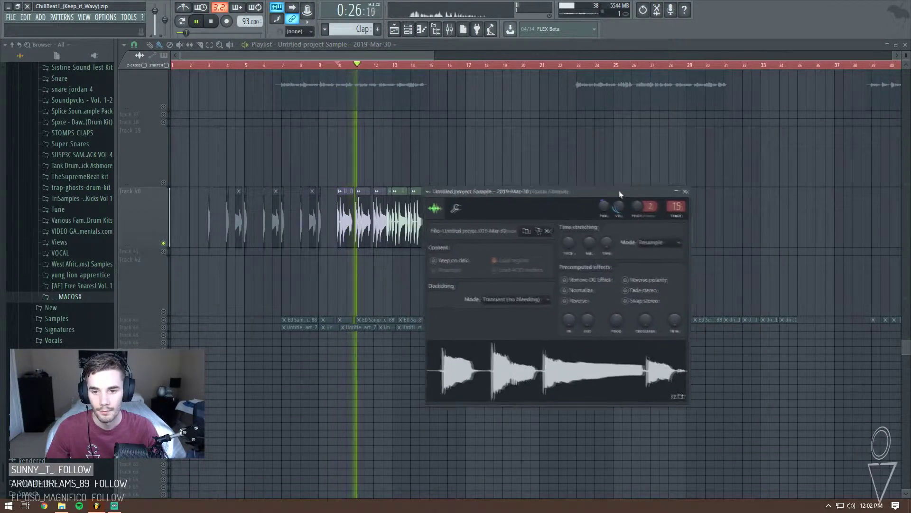
key(space)
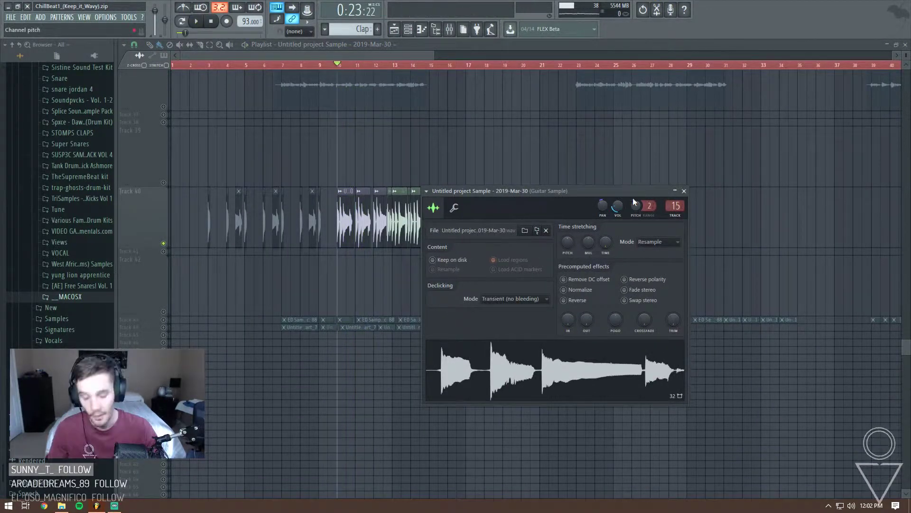
click(684, 191)
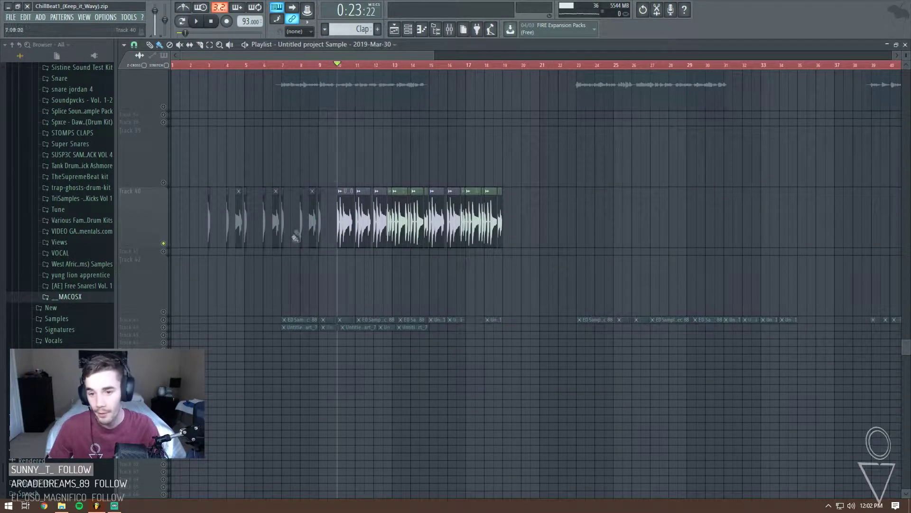
- Switch off the solo on Track 40 so all playlist tracks are active again
scroll(178, 258, up, 5)
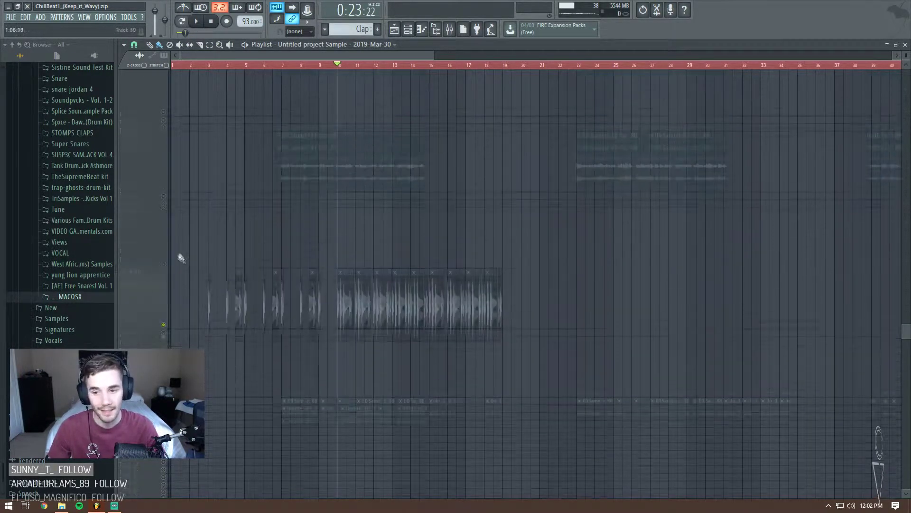
click(164, 229)
click(164, 229)
right_click(161, 309)
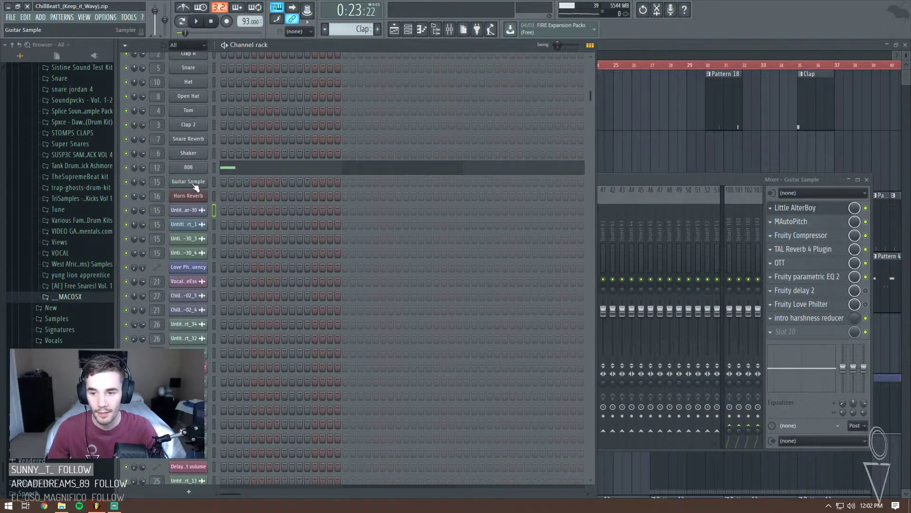
- Open the Guitar Sample channel's settings, check its waveform and miscellaneous functions, and lower the channel volume
click(194, 186)
drag(303, 128, 338, 127)
click(285, 144)
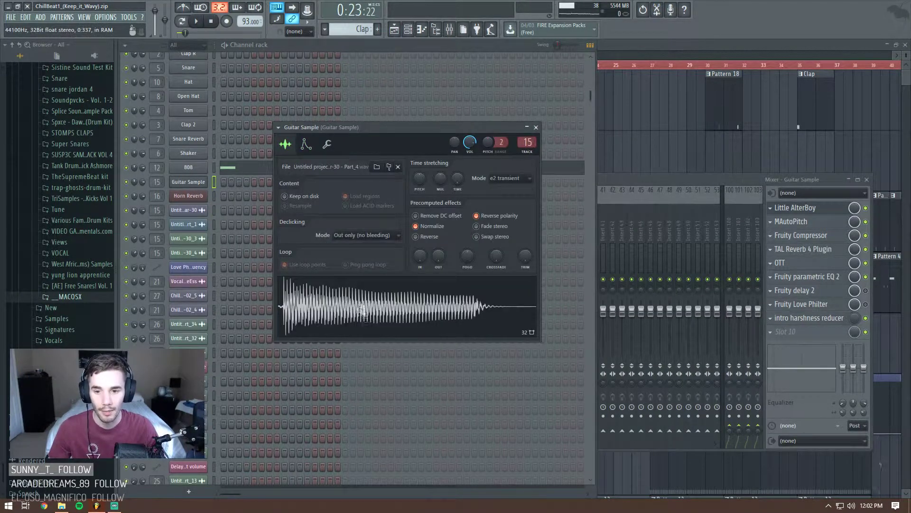
click(327, 145)
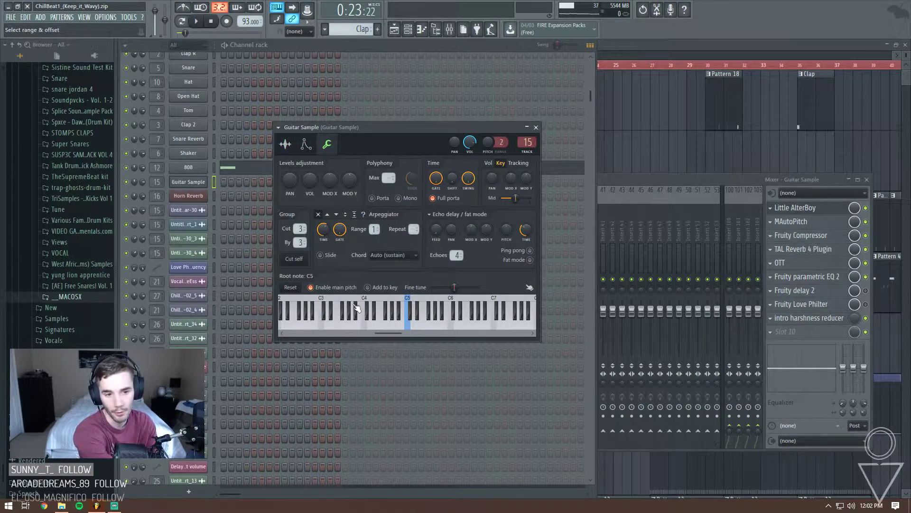
drag(471, 143, 470, 155)
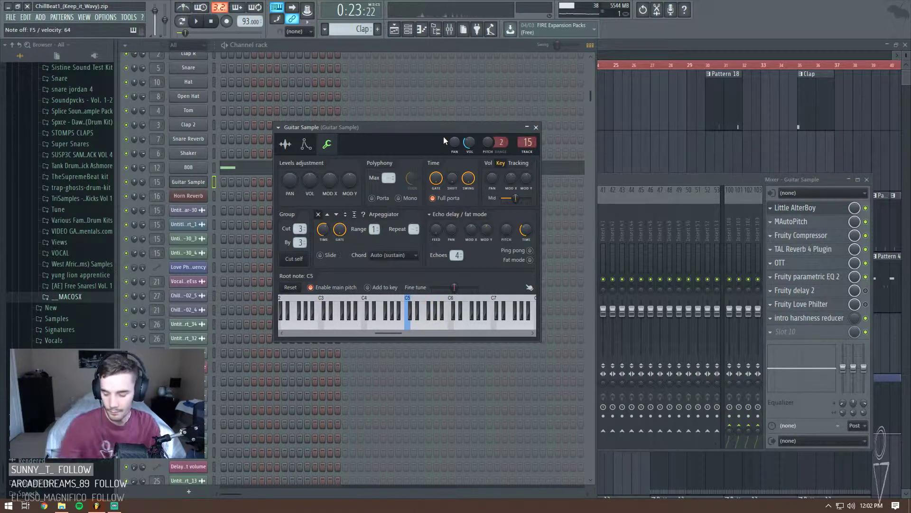
- Open Little AlterBoy on the Guitar Sample track, audition notes with the formant at 12 and -12 semitones, and reset it to 0
click(536, 128)
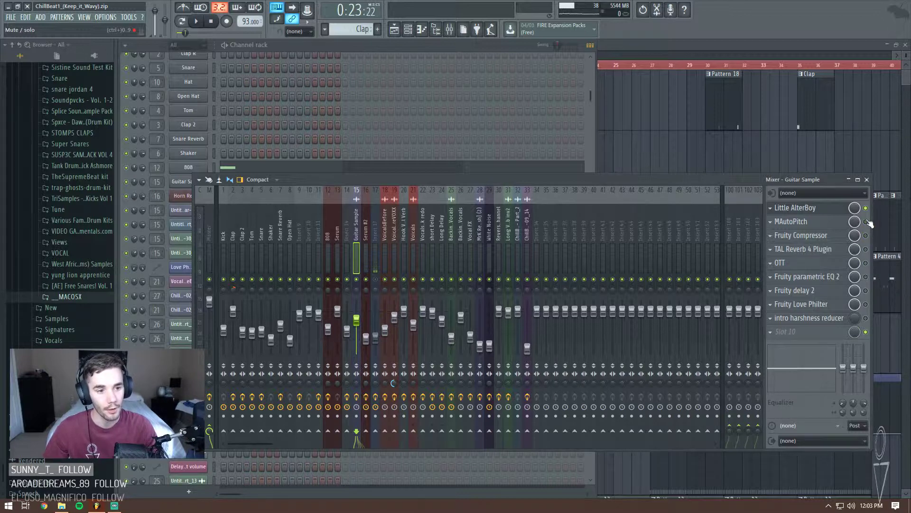
click(825, 210)
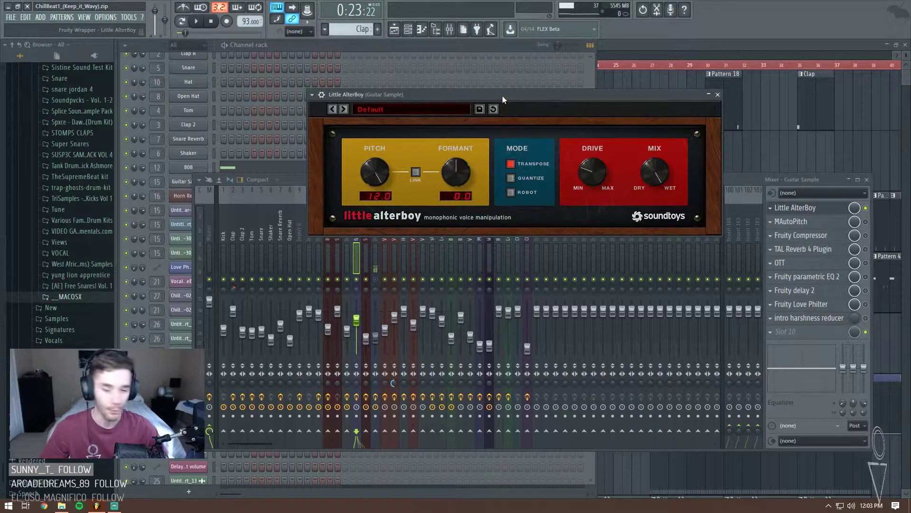
key(x)
key(x)
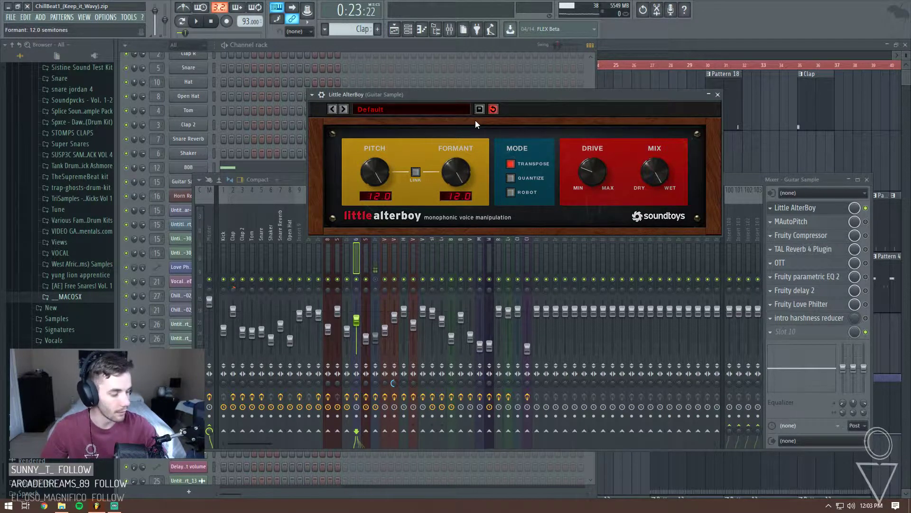
key(m)
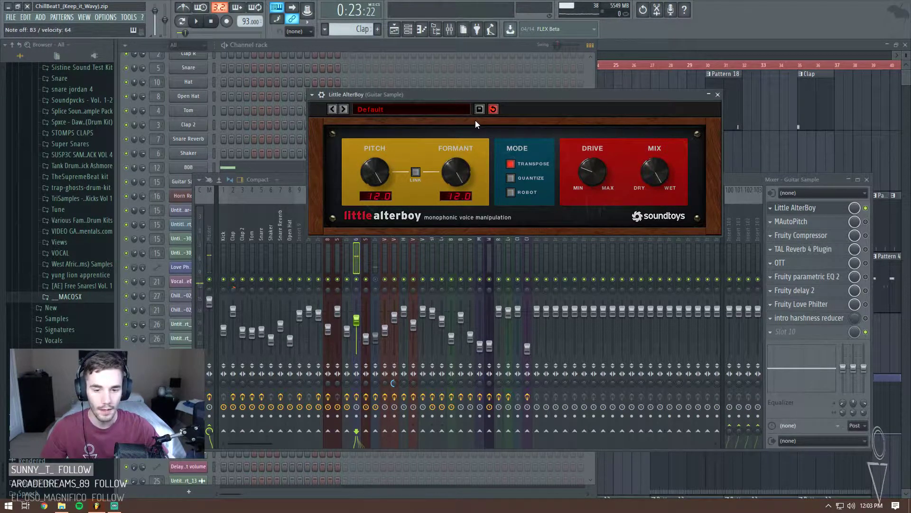
drag(475, 120, 452, 172)
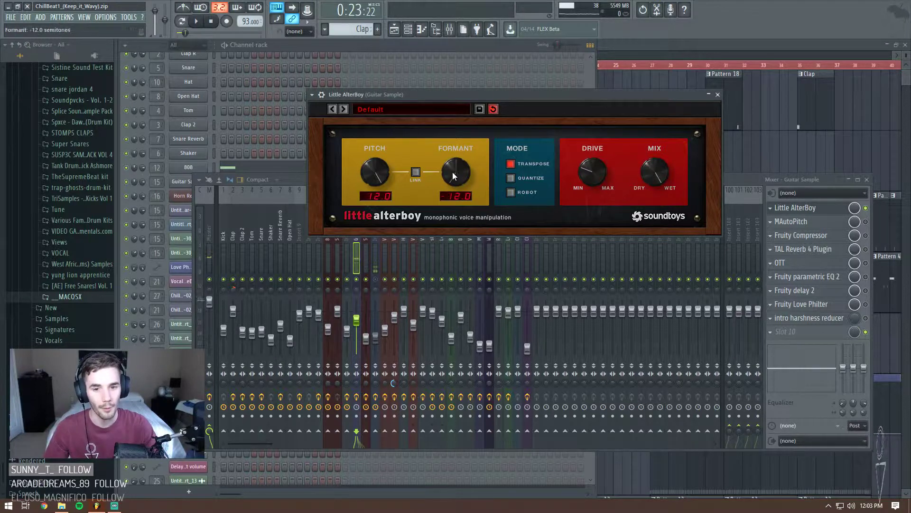
alt+click(456, 172)
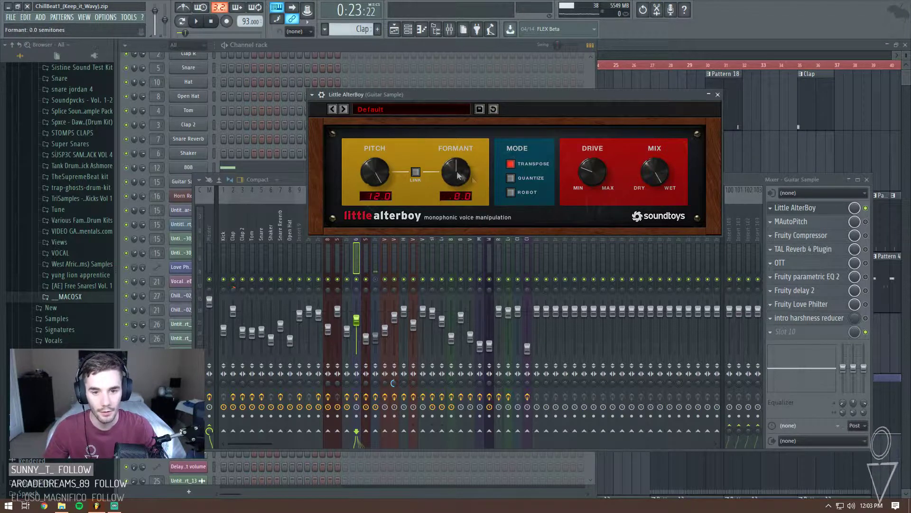
click(718, 95)
- Enable and inspect MAutoPitch and Fruity Compressor on the Guitar Sample track, auditioning the sample with them
click(803, 222)
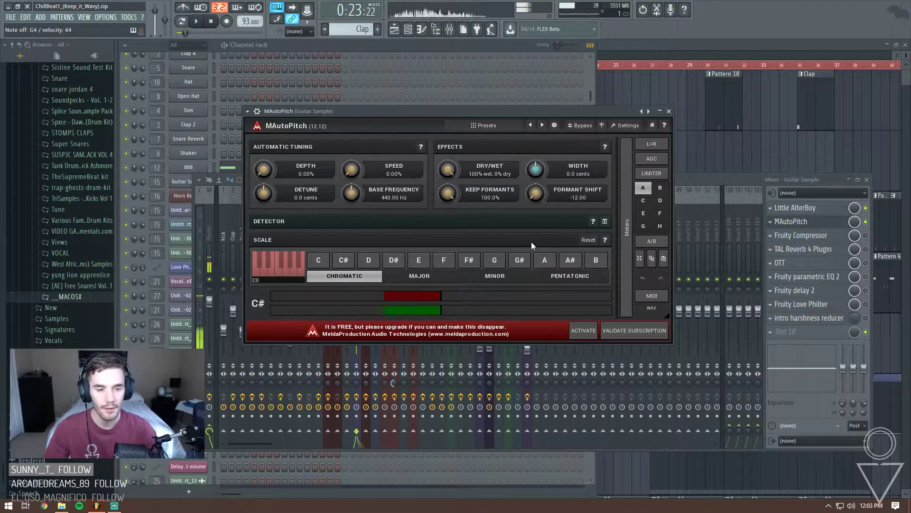
click(837, 236)
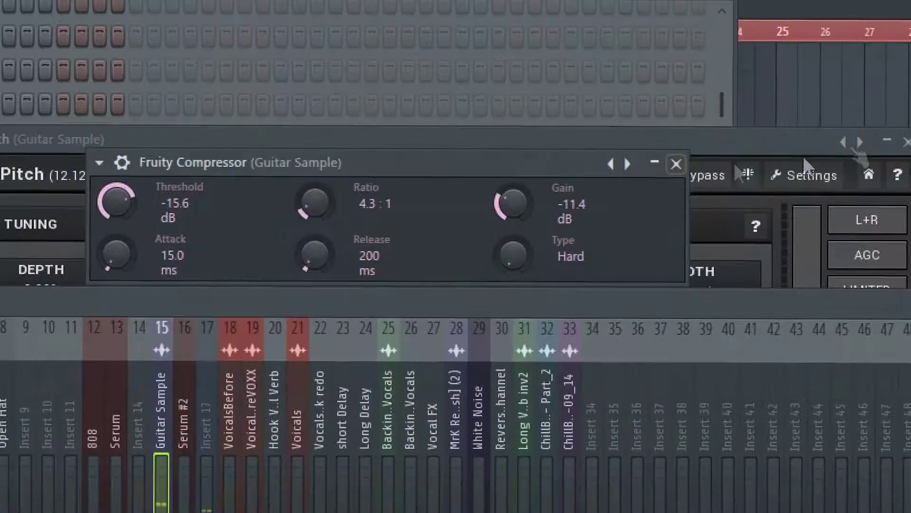
click(669, 112)
drag(505, 119, 552, 100)
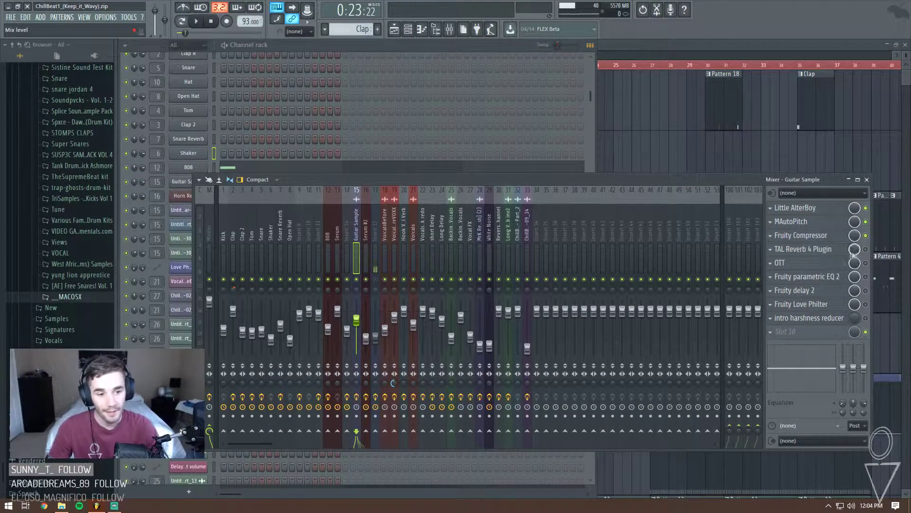
- Enable TAL Reverb 4 on the Guitar Sample track, check its settings while auditioning the sample, and return to the mixer
click(820, 252)
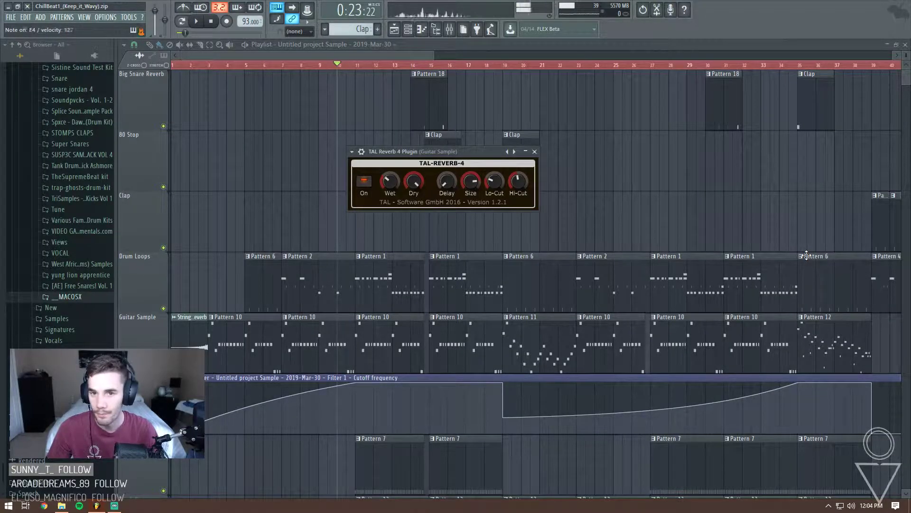
key(F6)
key(F9)
key(F9)
key(F6)
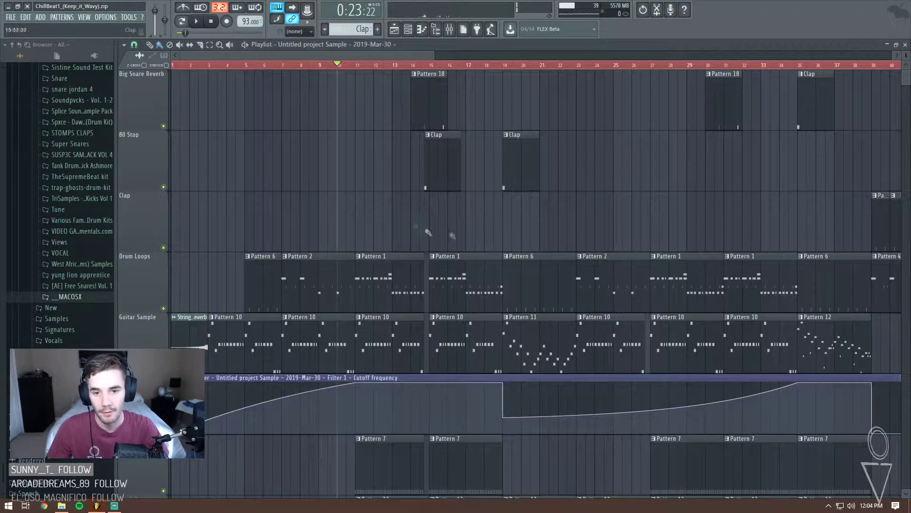
click(450, 30)
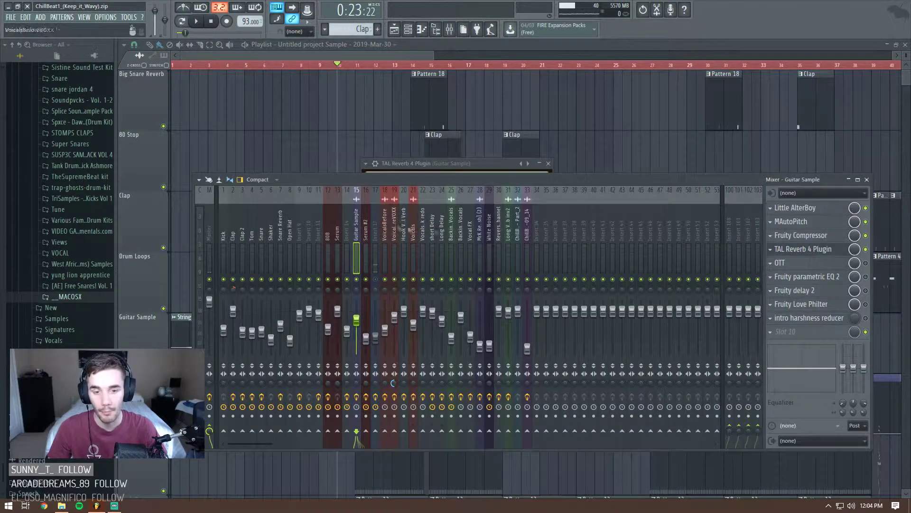
- Enable OTT on the Guitar Sample track, check its compression settings, and close the open plugin windows
click(856, 267)
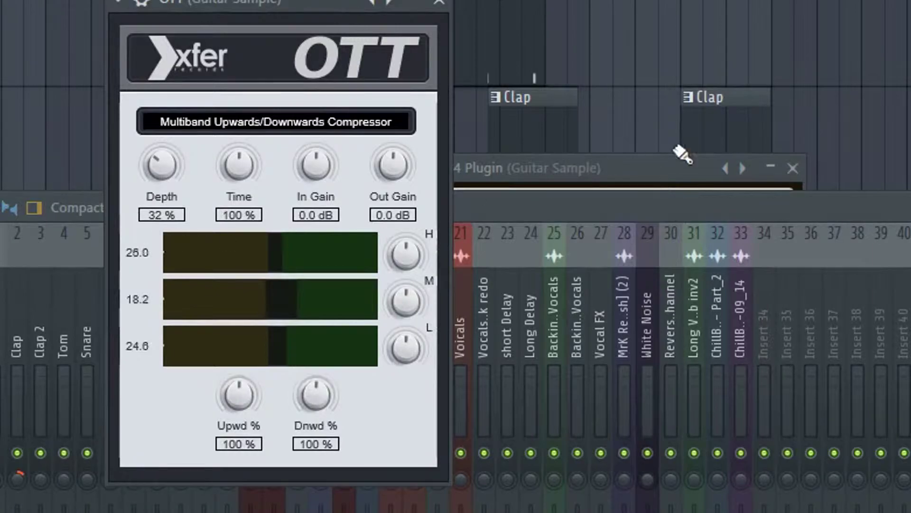
click(655, 175)
click(405, 95)
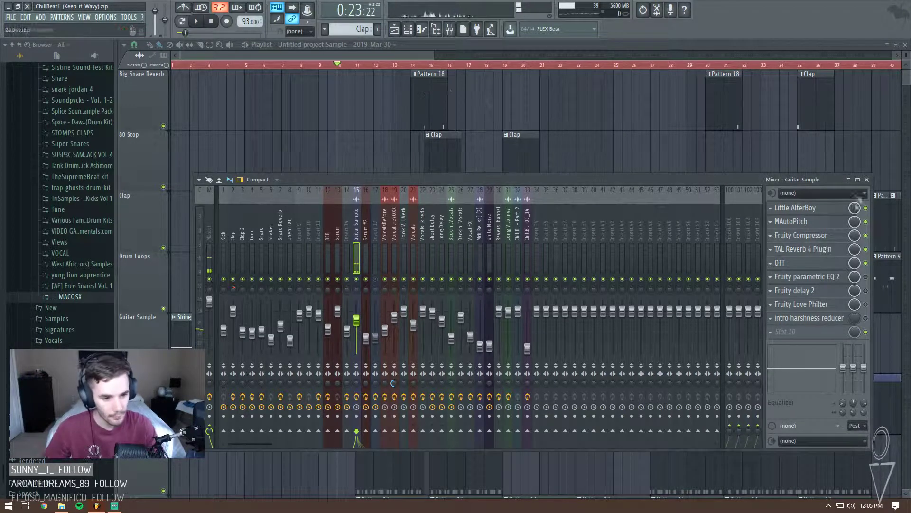
- Enable Fruity Parametric EQ 2 on the Guitar Sample track, examine its curve while auditioning the sample, and close it
key(F6)
click(821, 277)
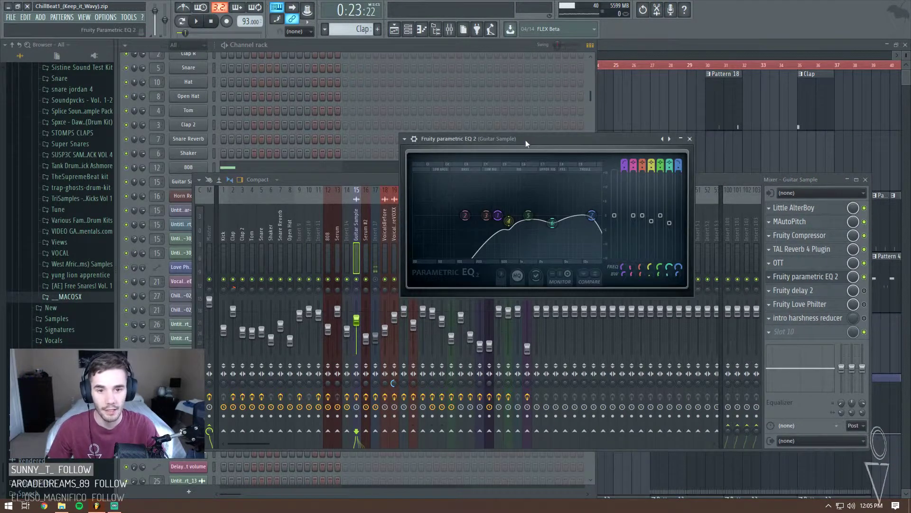
drag(526, 144, 457, 135)
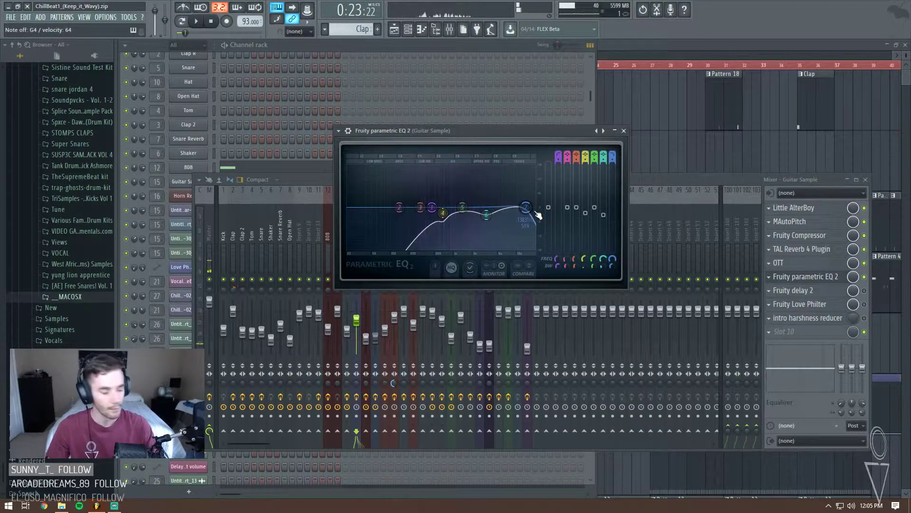
click(624, 131)
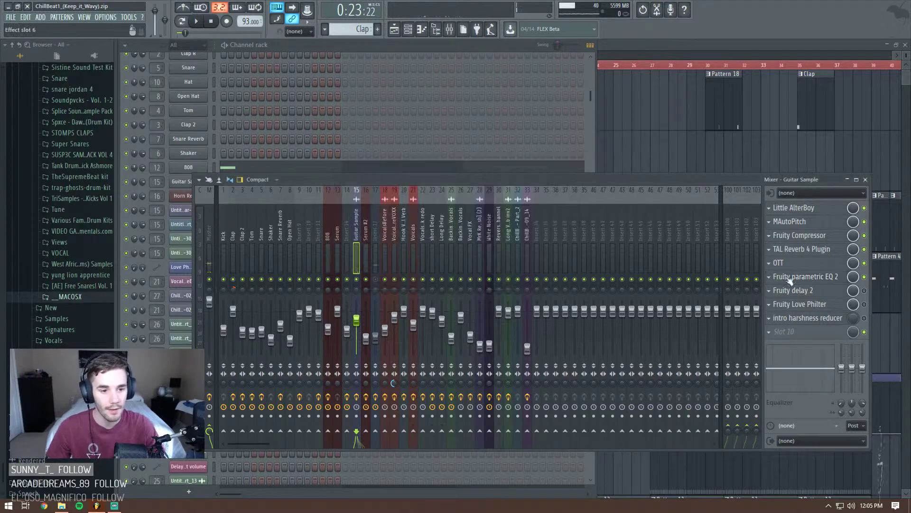
- Examine the intro harshness reducer EQ on the Guitar Sample track and its mix level automation on playlist Track 10
click(804, 322)
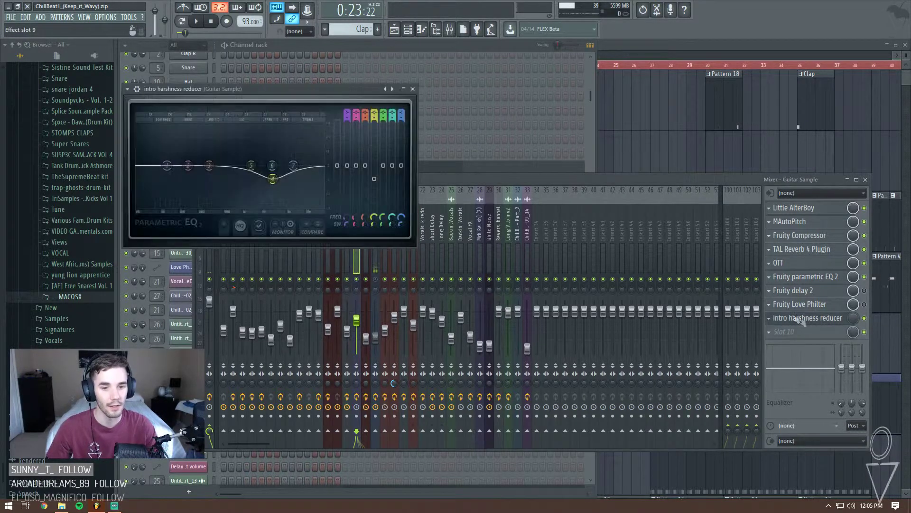
drag(349, 97, 531, 123)
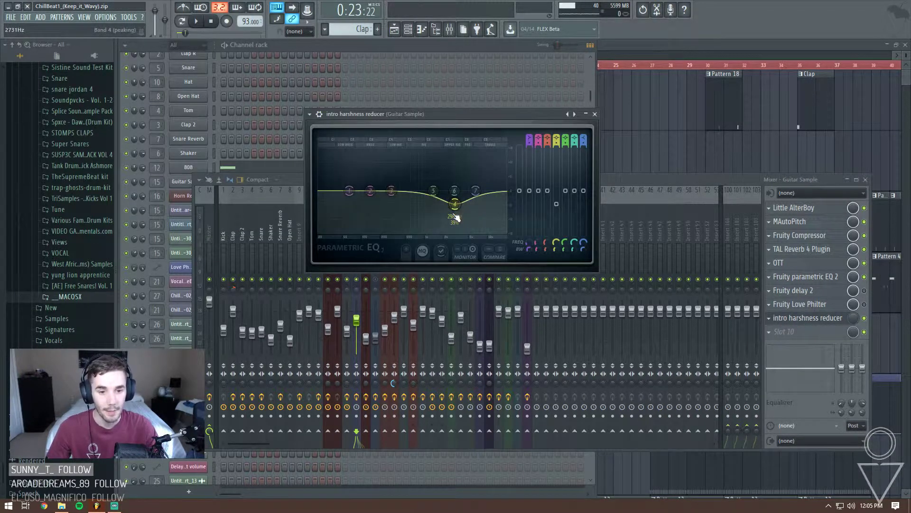
key(F12)
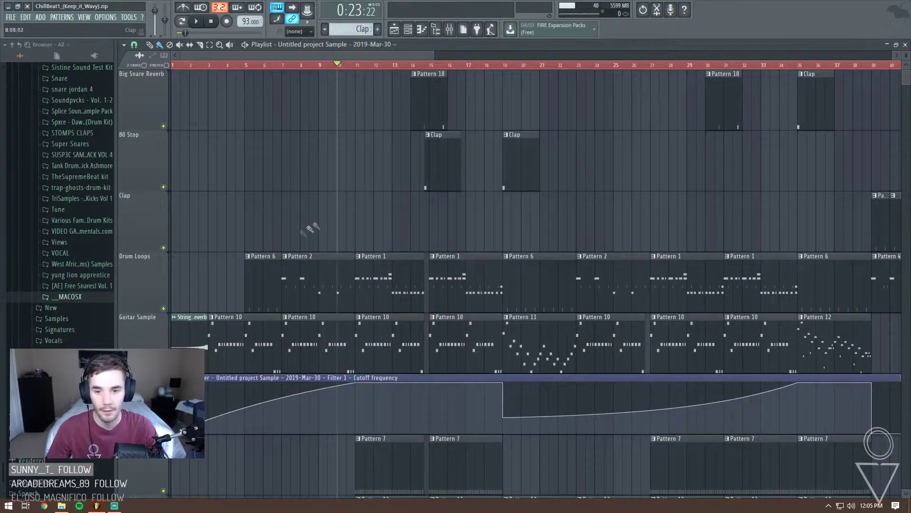
scroll(189, 262, down, 5)
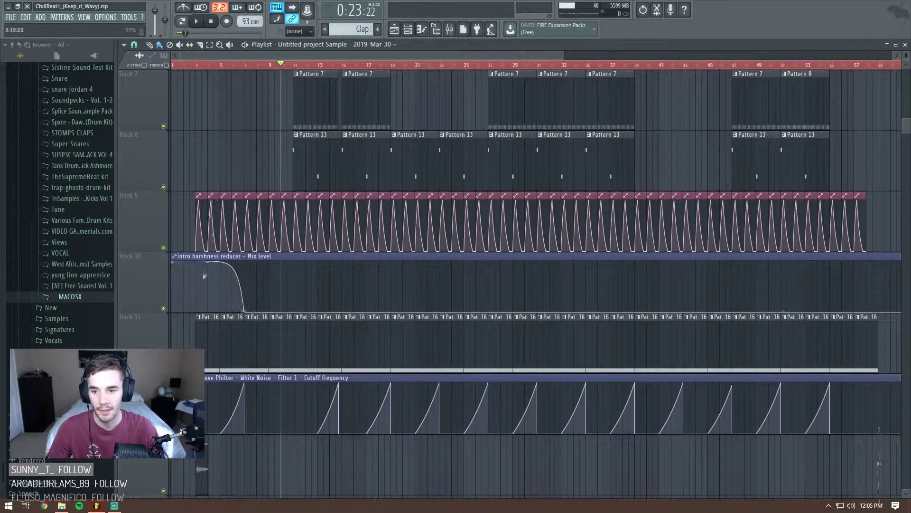
scroll(204, 276, up, 4)
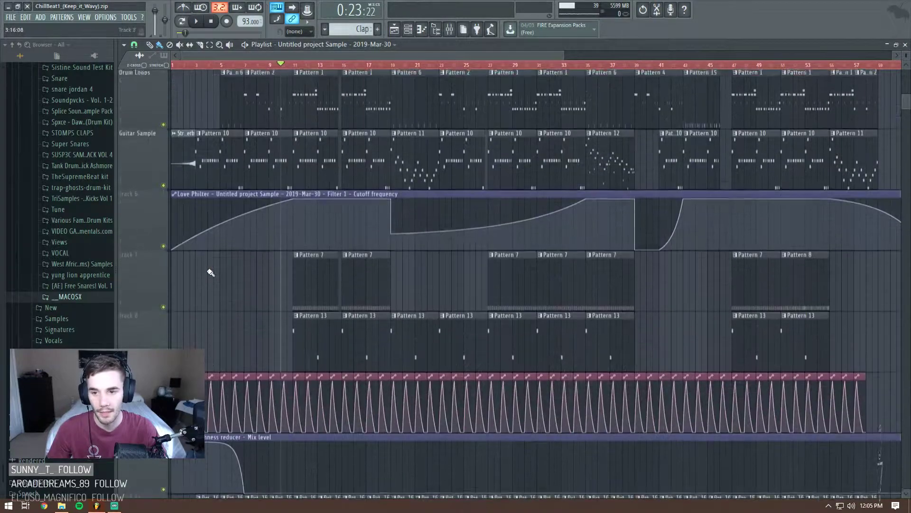
scroll(221, 279, down, 4)
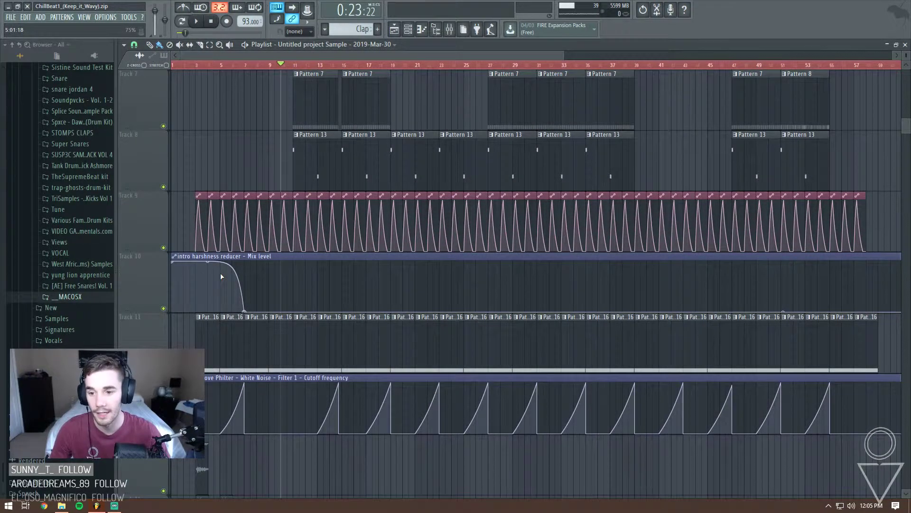
scroll(223, 275, up, 2)
scroll(228, 269, down, 2)
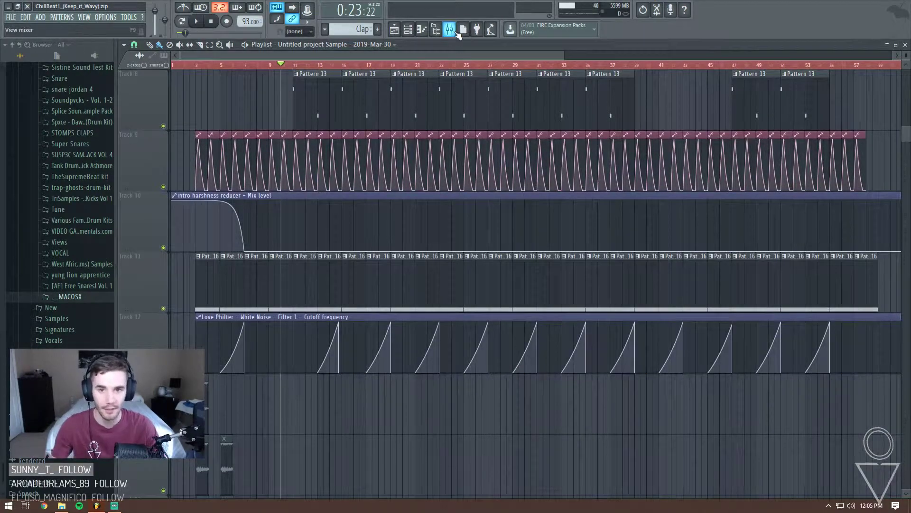
click(454, 31)
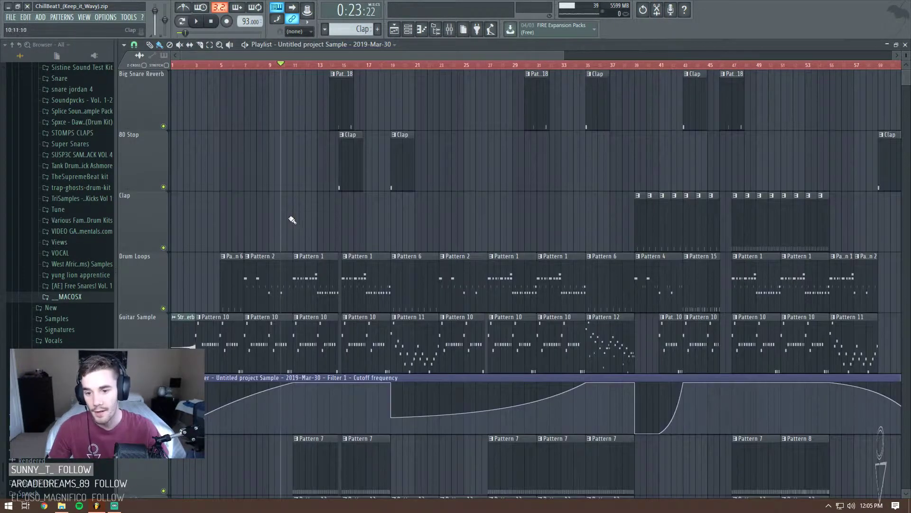
- Open Pattern 2 from the Drum Loops track, view its 808 notes in the piano roll, and play the pattern
scroll(303, 216, up, 3)
drag(323, 213, 385, 196)
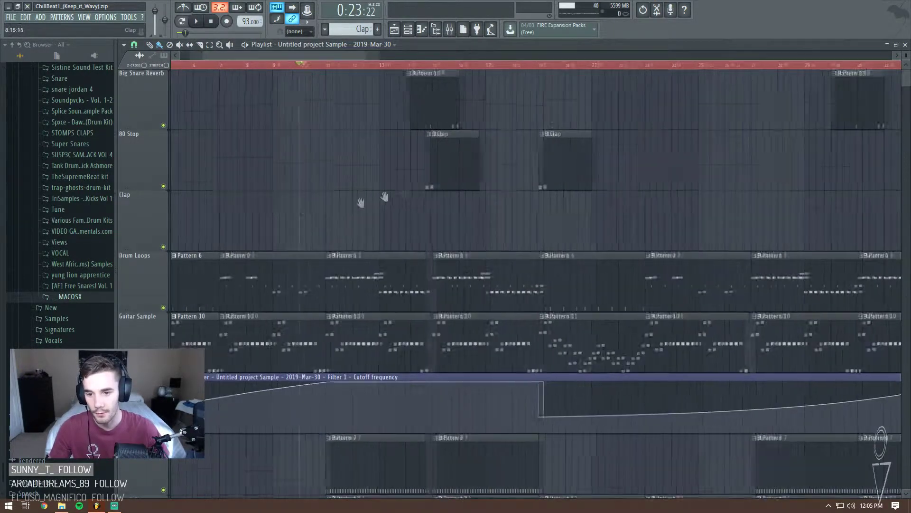
double_click(344, 243)
key(F6)
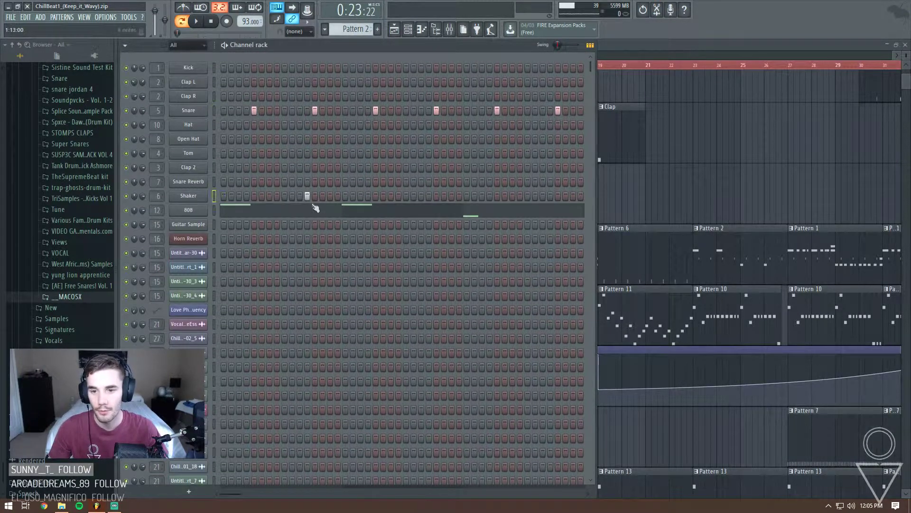
click(316, 209)
key(space)
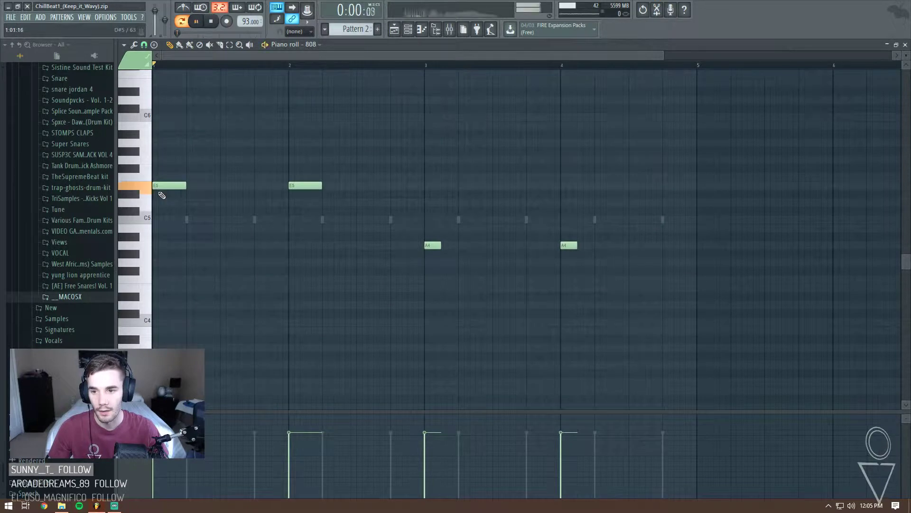
key(F6)
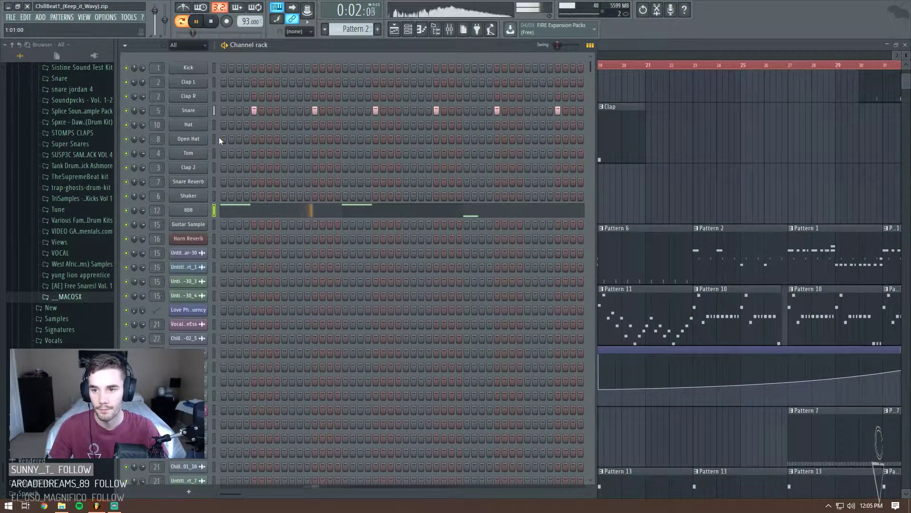
key(F9)
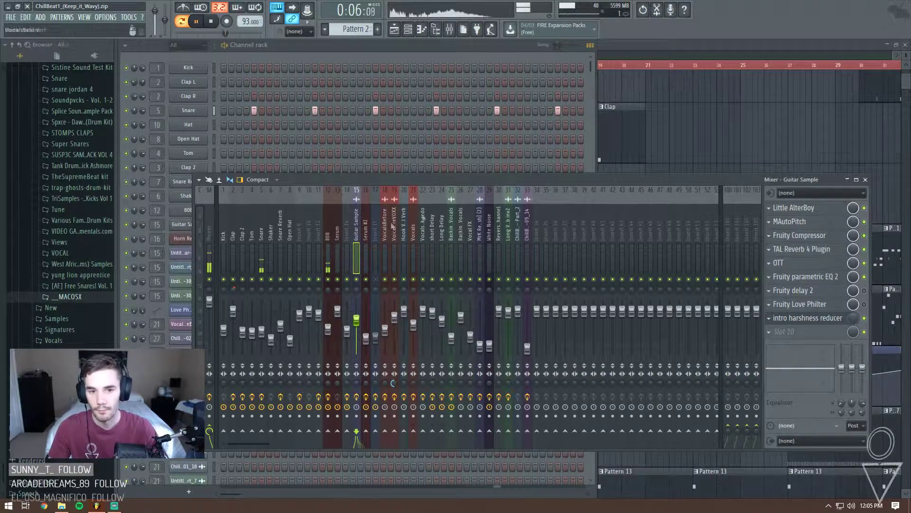
- Open Pattern 1 from the Drum Loops track and view its 808 notes in the piano roll during playback
key(F5)
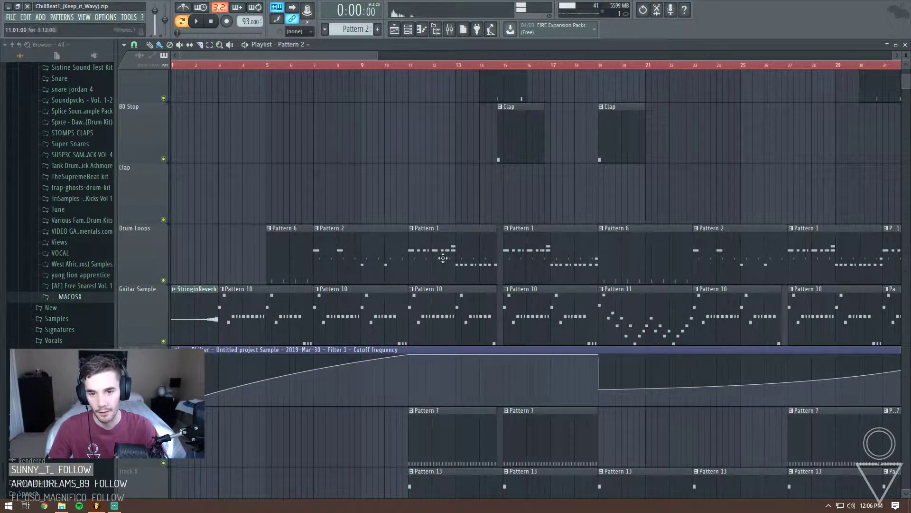
double_click(443, 257)
key(F6)
click(352, 214)
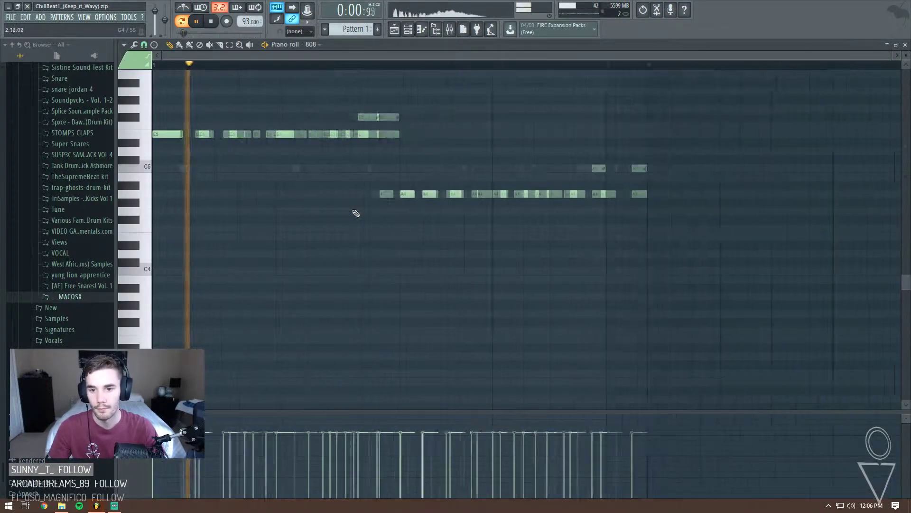
key(F6)
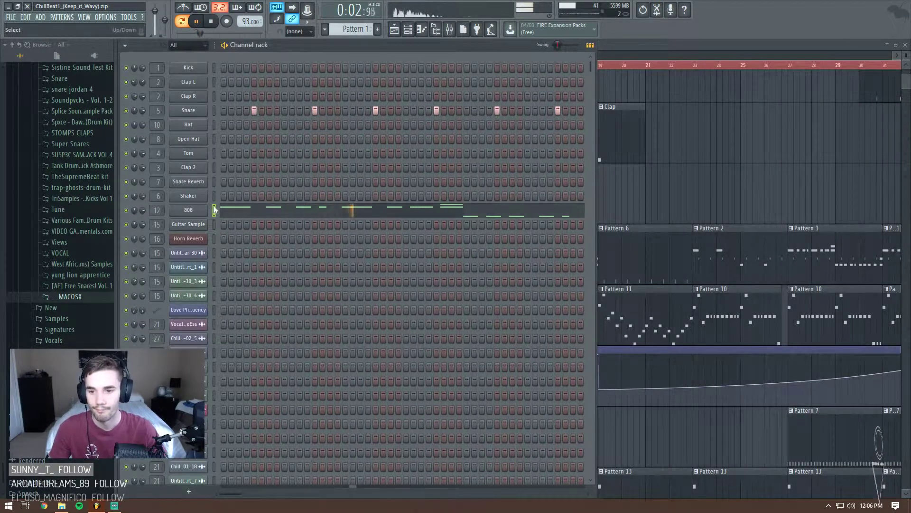
- Select the 808 mixer track, stop playback, and open its Fruity Parametric EQ 2 to inspect the curve
key(F9)
click(332, 232)
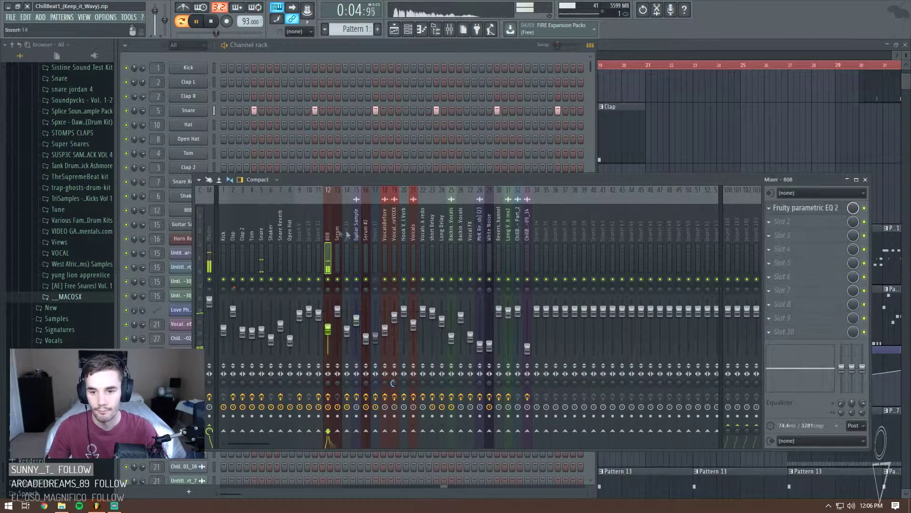
key(space)
click(806, 207)
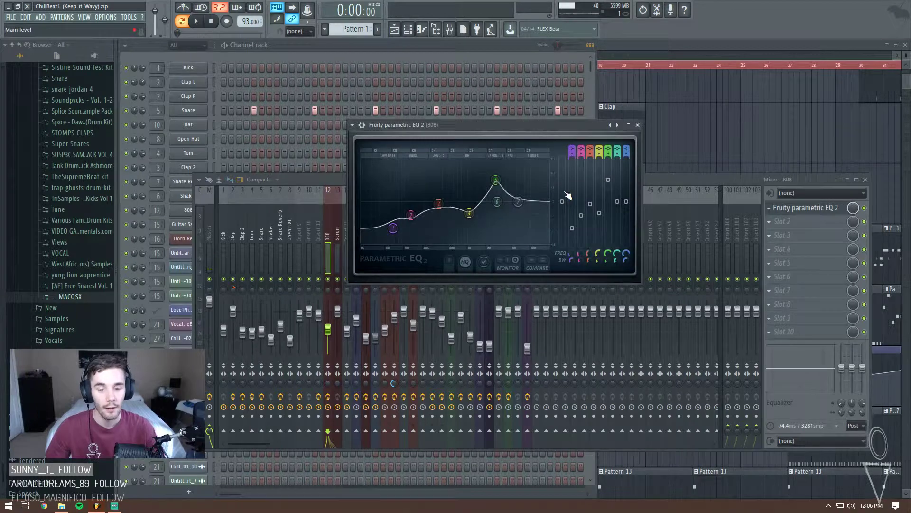
- Close the 808 EQ and inspect the Fruity Love Philter on the Snare mixer track
drag(522, 136, 580, 129)
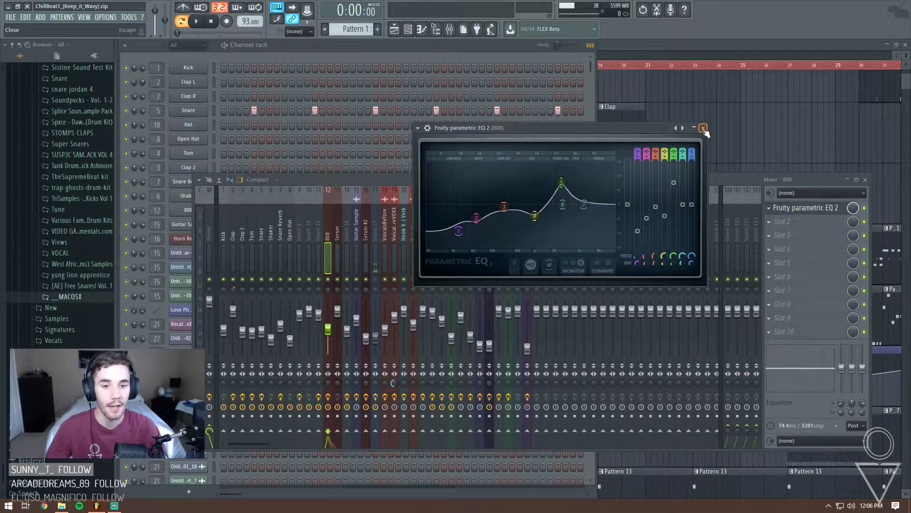
click(703, 128)
click(262, 233)
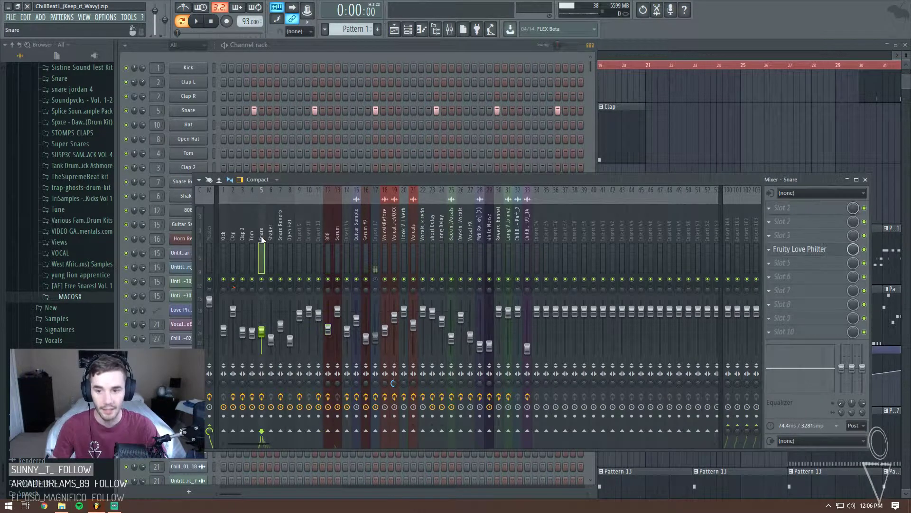
click(807, 249)
drag(201, 102, 359, 112)
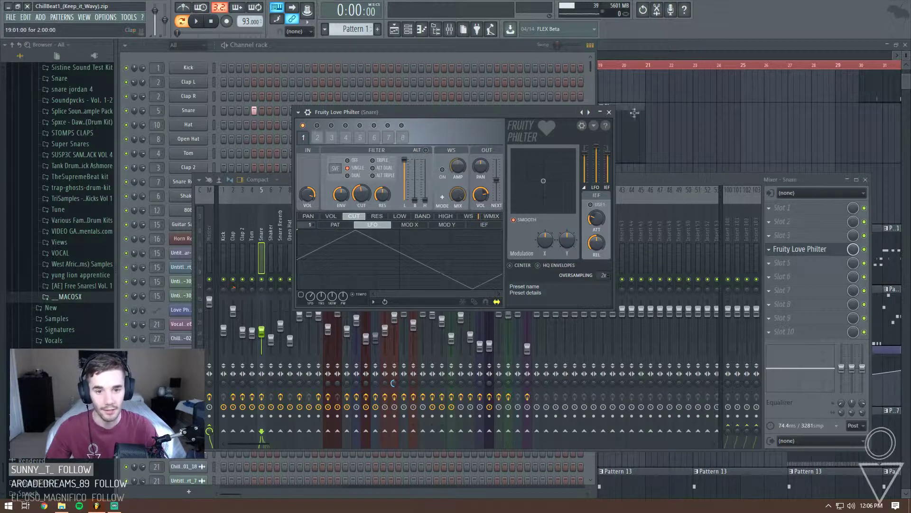
click(609, 112)
- Open Pattern 7 from the playlist and show its Shaker notes in the piano roll
key(F5)
click(328, 65)
key(l)
key(F6)
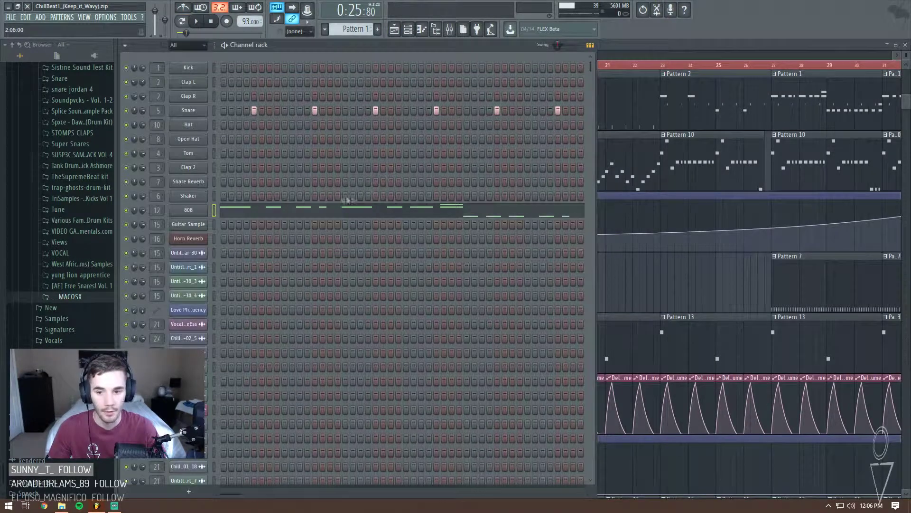
key(F7)
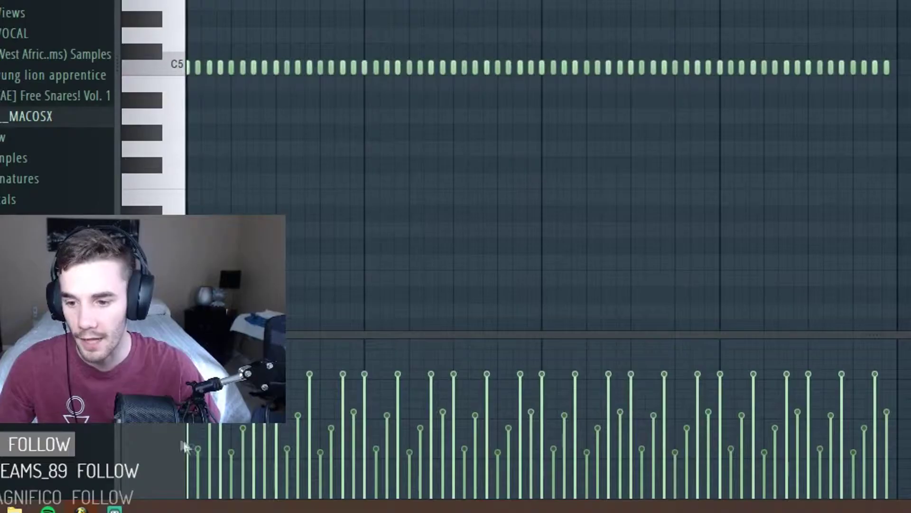
- Examine the Shaker notes' velocities against another note property and play the pattern
click(183, 446)
click(224, 382)
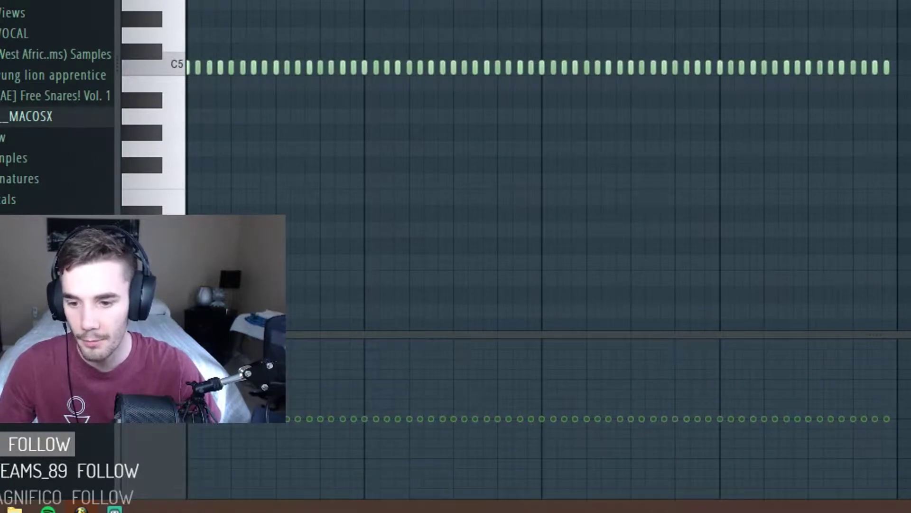
click(157, 409)
click(214, 394)
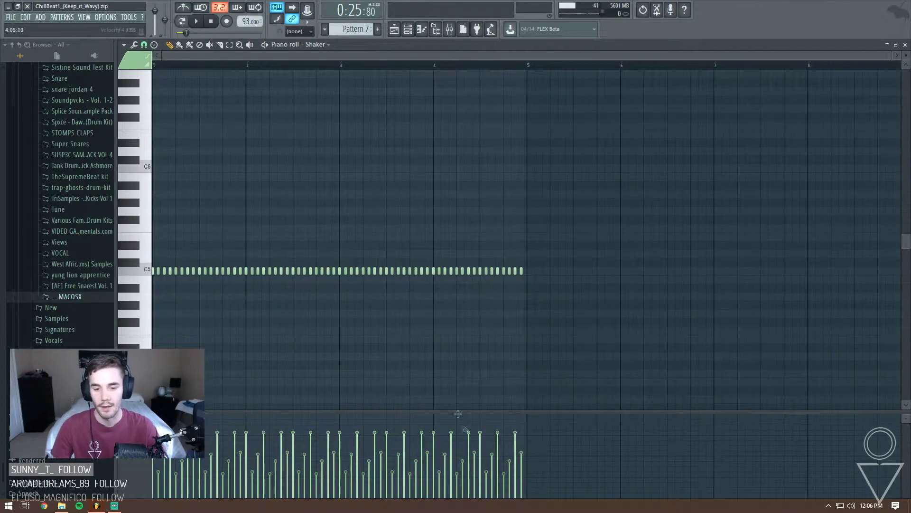
key(space)
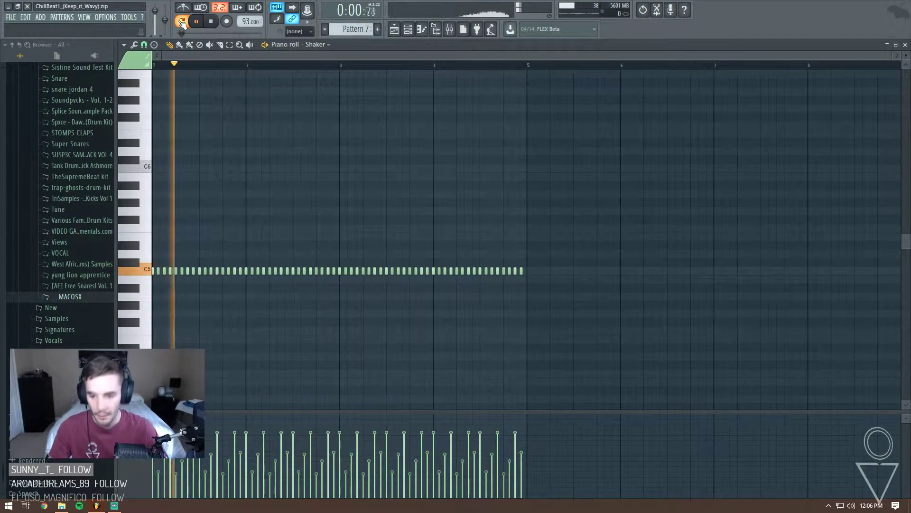
key(space)
- Return to the playlist, leave only Drum Loops and Track 7 audible, and play them from bar 11
click(905, 44)
click(395, 30)
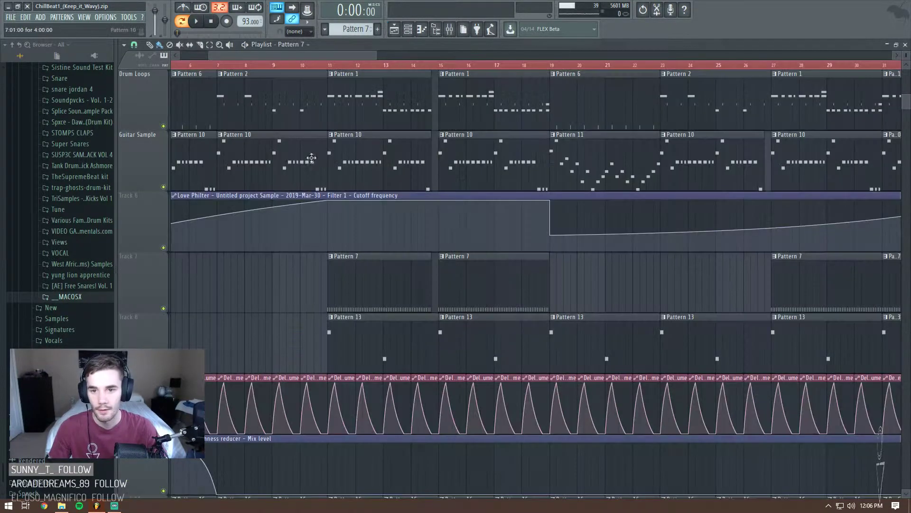
right_click(164, 126)
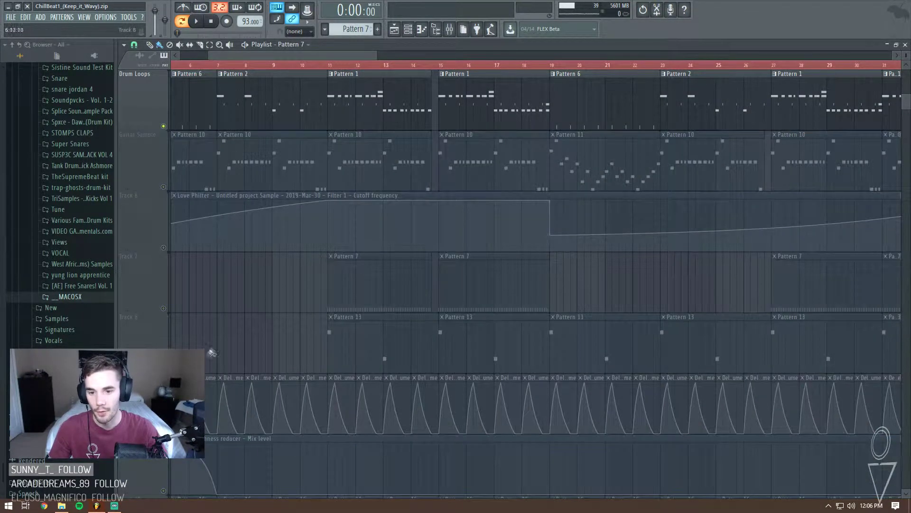
click(163, 308)
right_click(331, 66)
click(332, 67)
key(space)
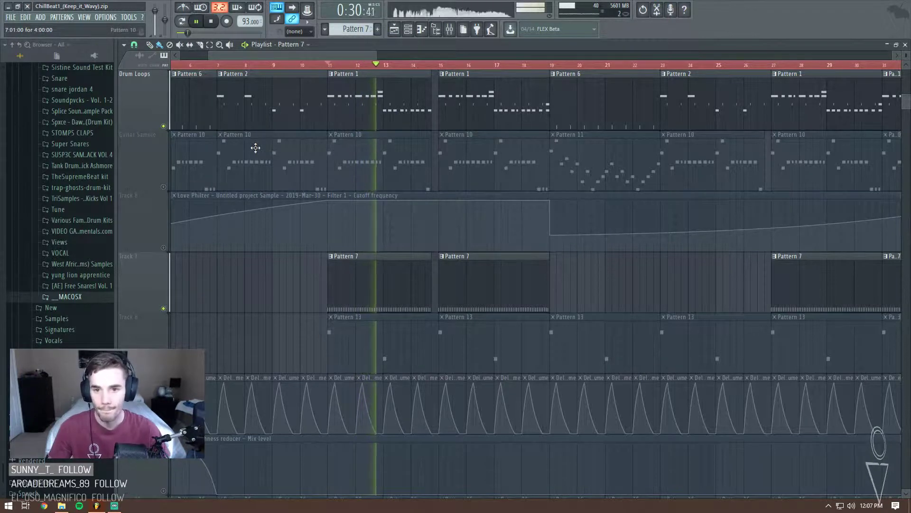
key(space)
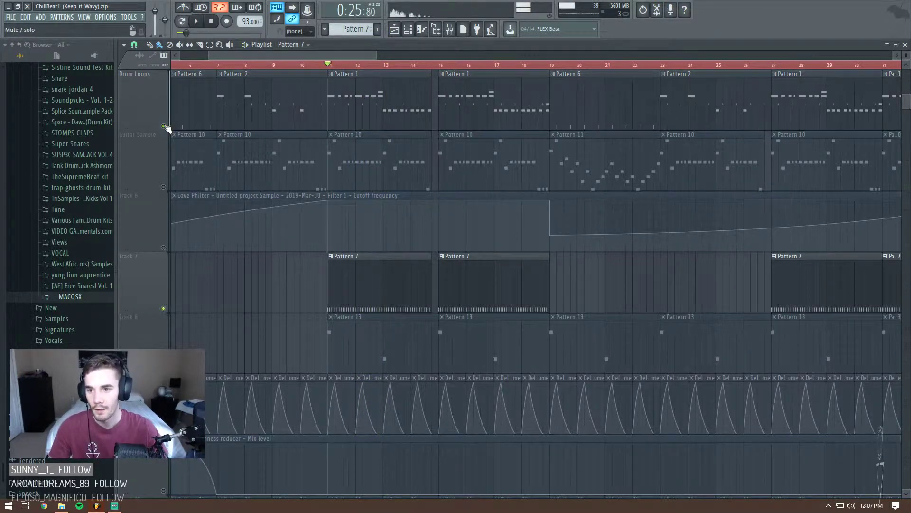
- Play the Pattern 13 clips on playlist Track 8 in solo from bar 11
scroll(167, 128, down, 2)
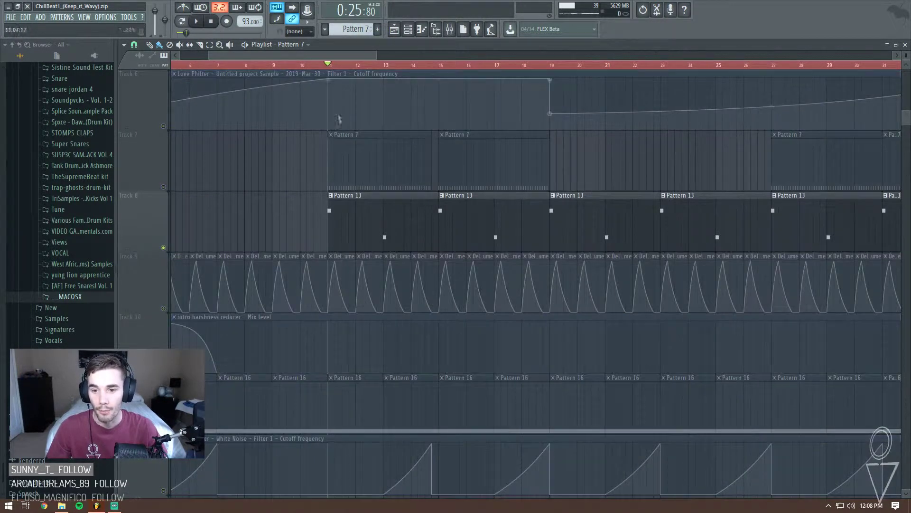
key(space)
key(space)
- Open the Horn Reverb channel's Serum and inspect its distortion, reverb and compressor effects
click(409, 31)
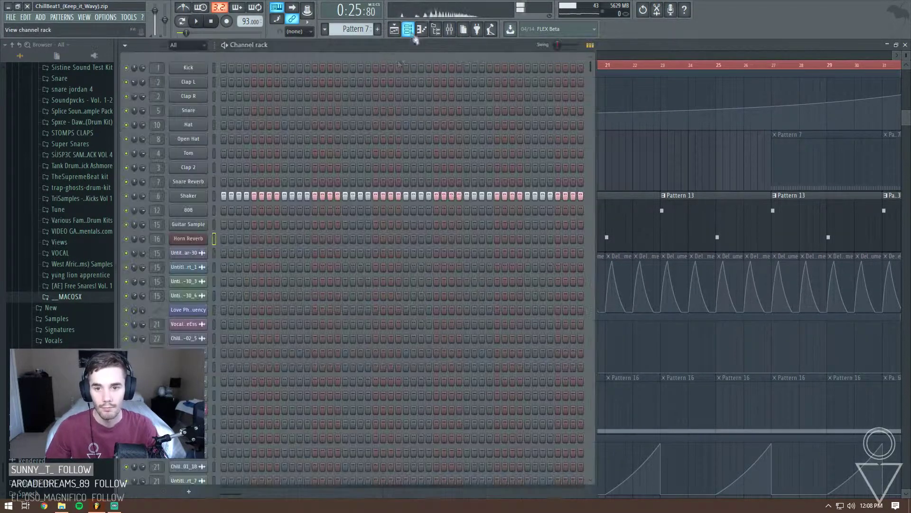
click(190, 238)
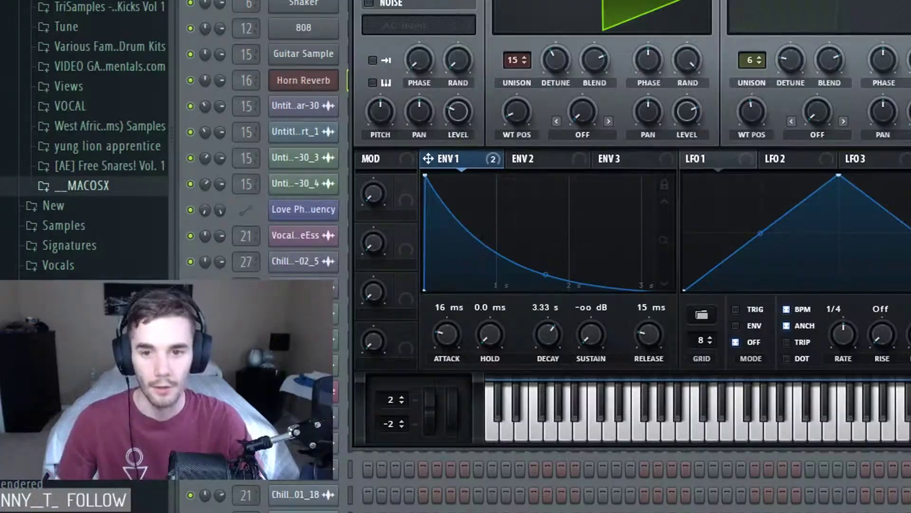
click(310, 78)
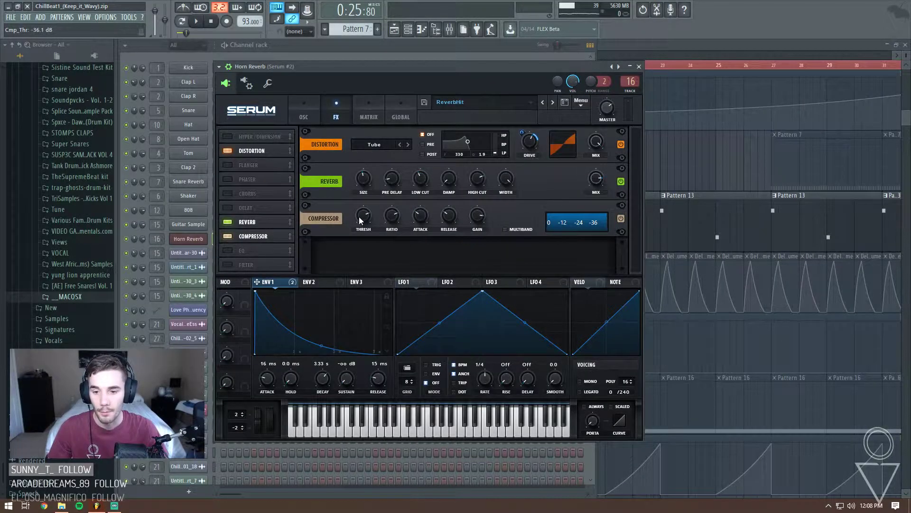
click(639, 67)
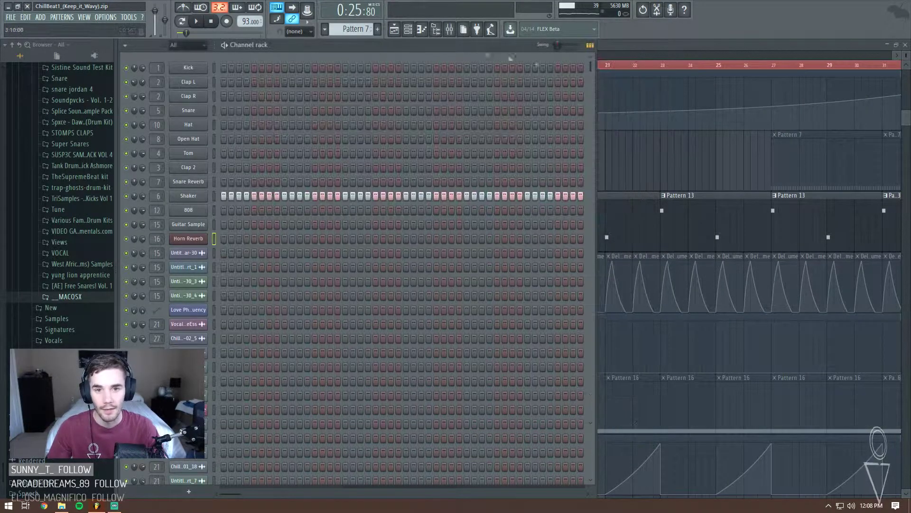
- Show the Serum #2 mixer track and play the horn with its effects bypassed
click(450, 29)
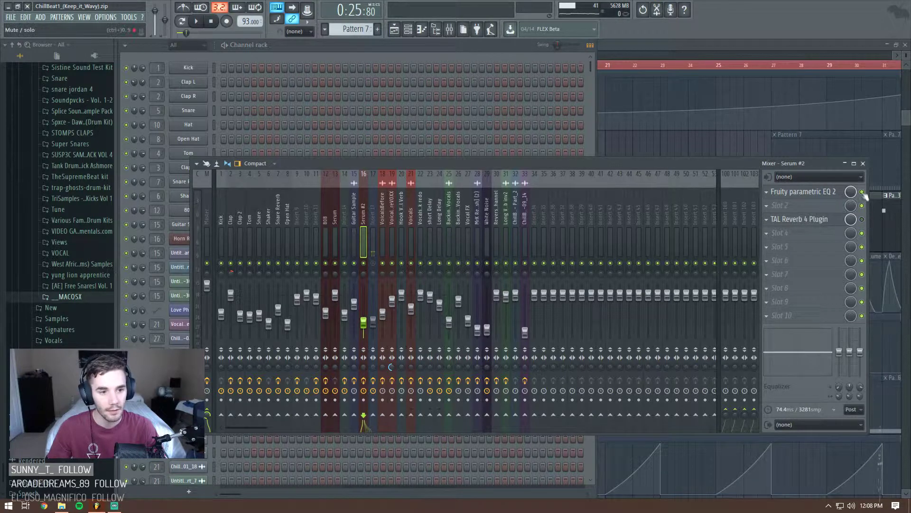
click(651, 45)
key(space)
click(450, 29)
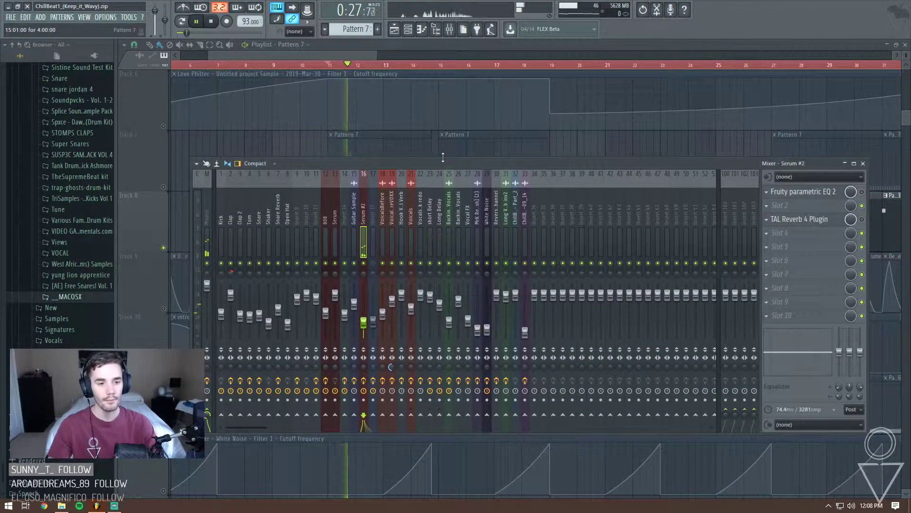
key(space)
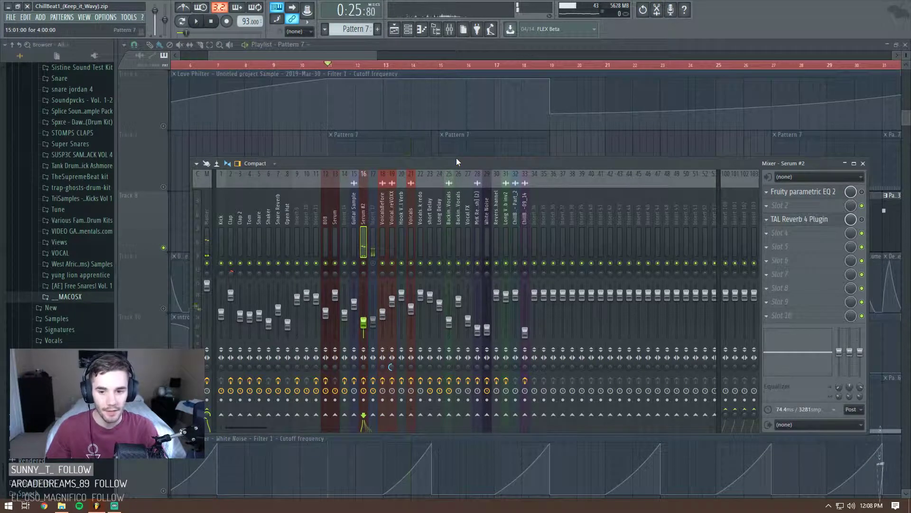
- Open Fruity Parametric EQ 2 on the Serum #2 track and play the horn through it
click(831, 195)
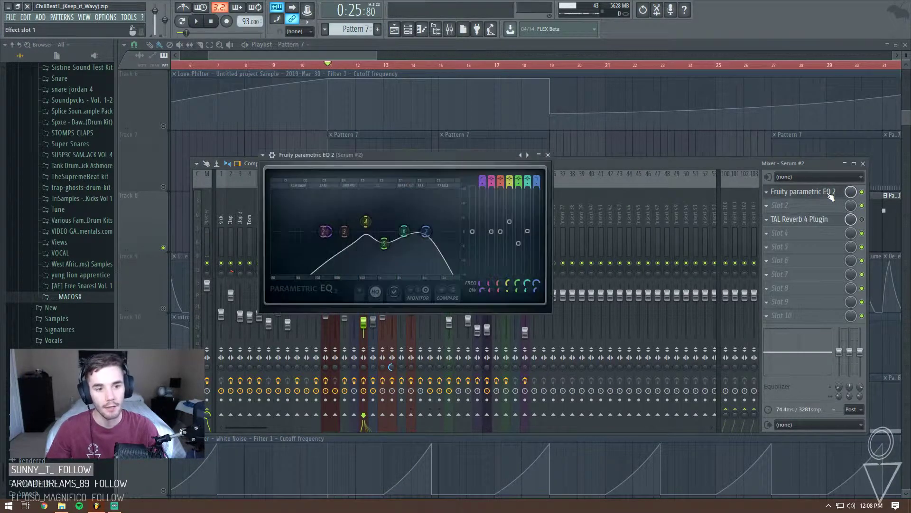
key(space)
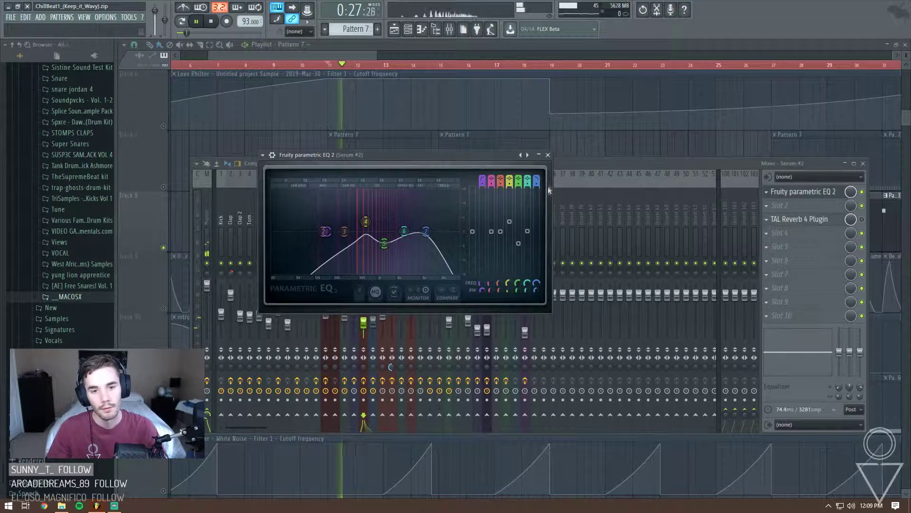
key(space)
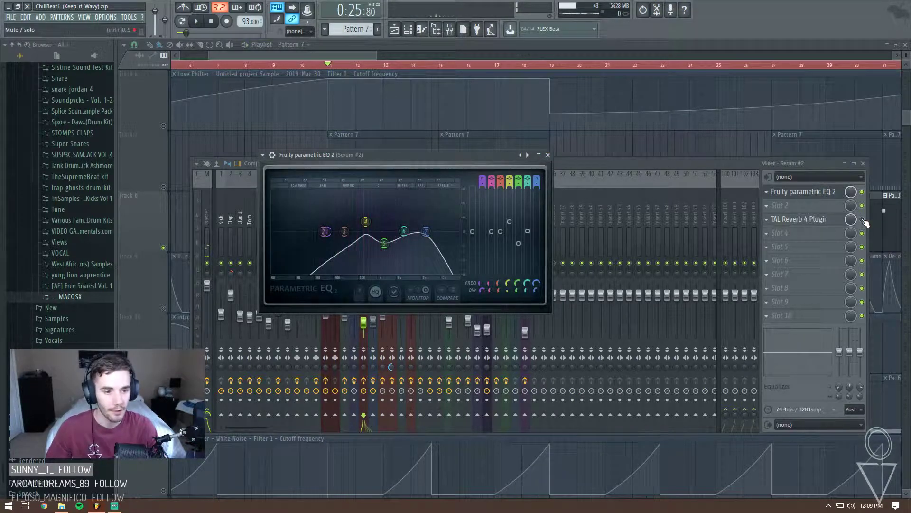
- Enable the TAL Reverb 4 Plugin on the Serum #2 track, play the horn, and close the EQ
click(863, 219)
key(space)
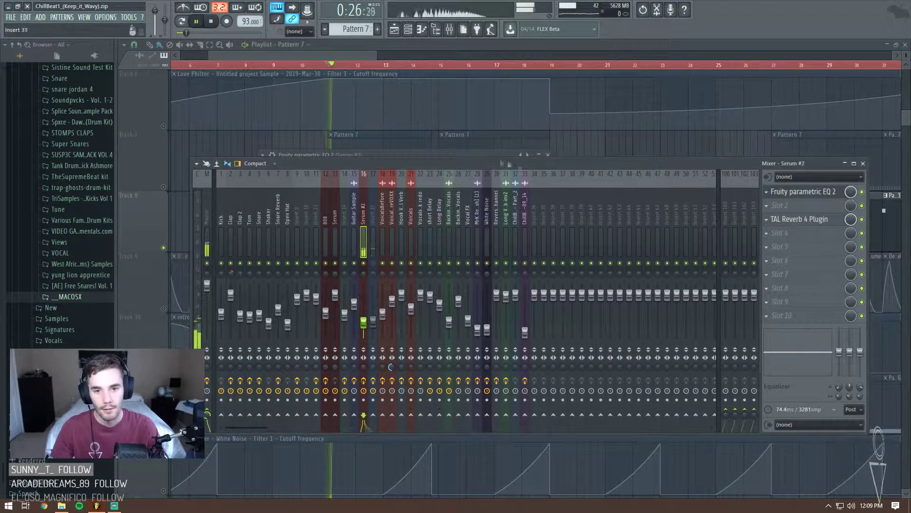
click(510, 155)
click(548, 155)
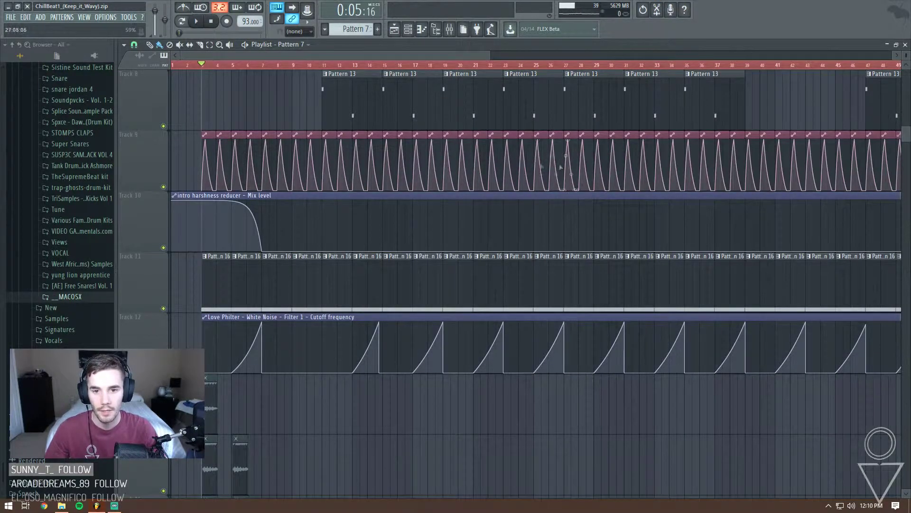
- Enlarge playlist Track 9 to examine the Delay 2 volume automation clips and check the Guitar Sample mixer track
scroll(239, 156, up, 5)
scroll(178, 209, up, 3)
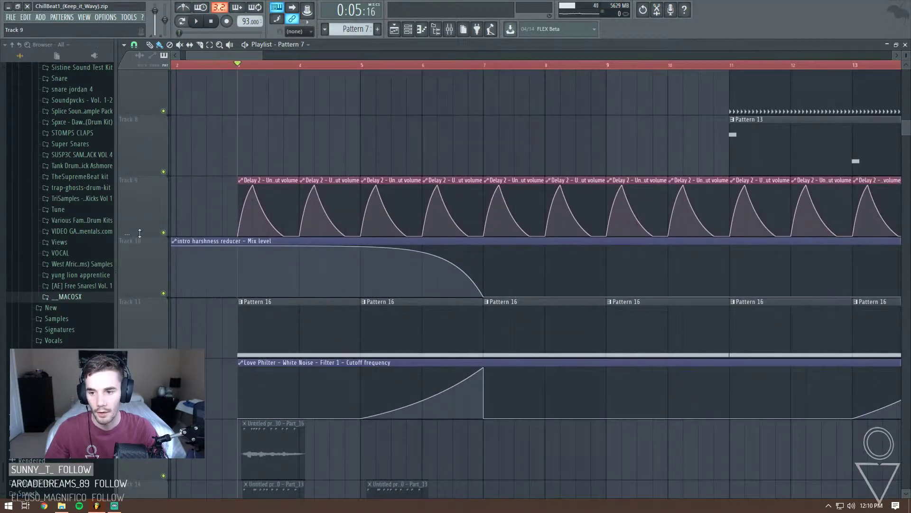
drag(140, 233, 142, 327)
scroll(261, 152, up, 2)
key(F9)
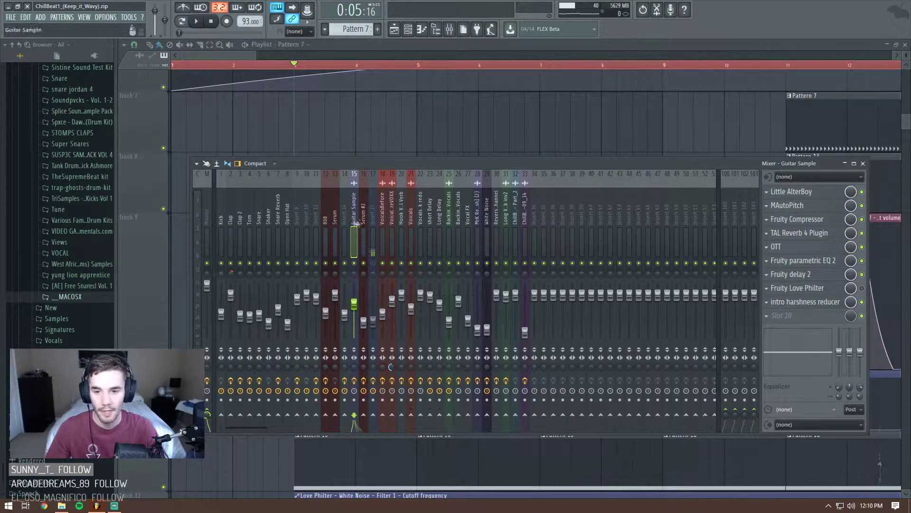
key(F9)
scroll(327, 167, up, 5)
scroll(316, 209, down, 5)
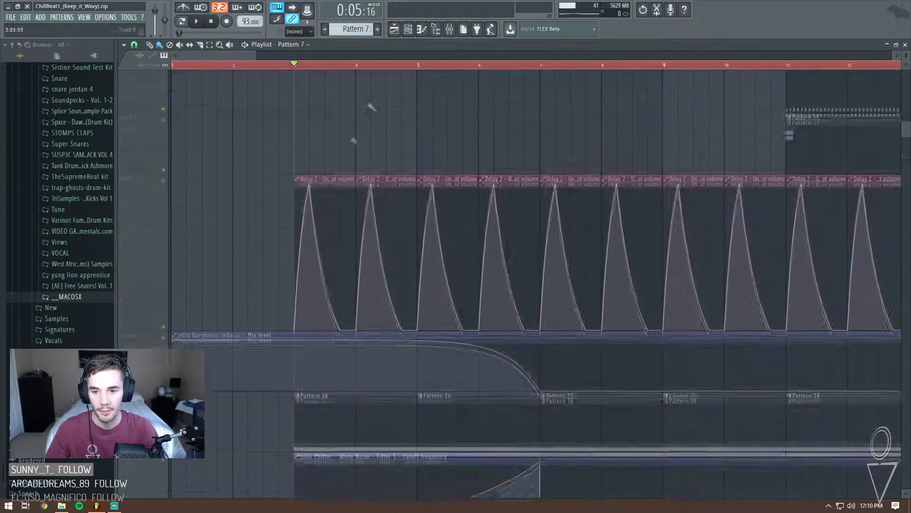
- Open Fruity Delay 2 on the Guitar Sample track and observe its automated input volume during playback
key(F9)
click(836, 275)
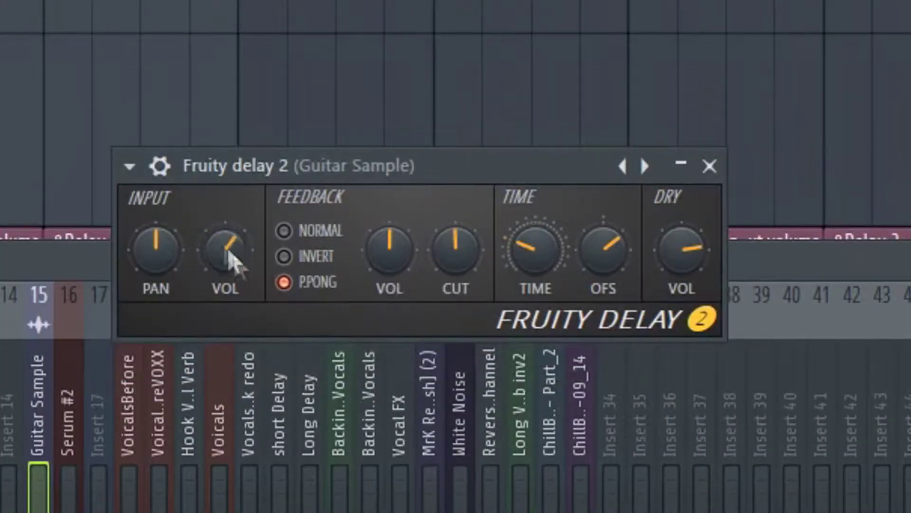
drag(404, 171, 441, 208)
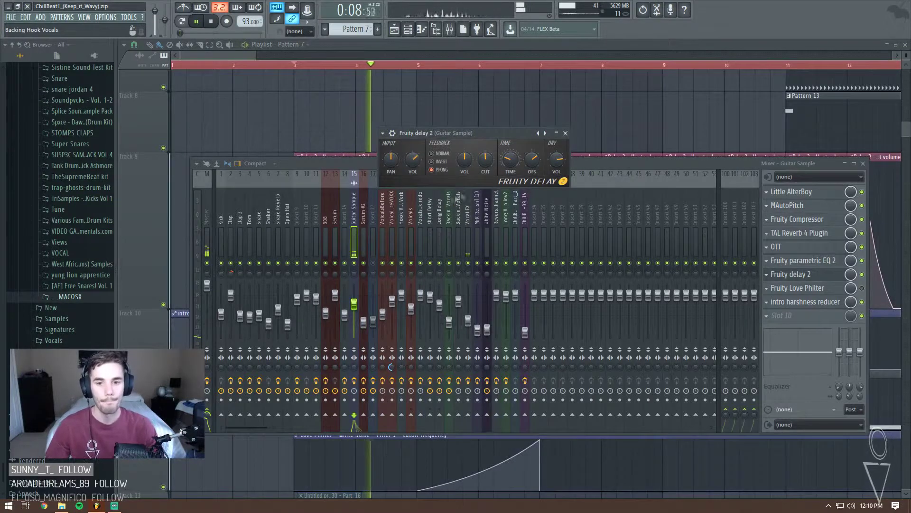
key(space)
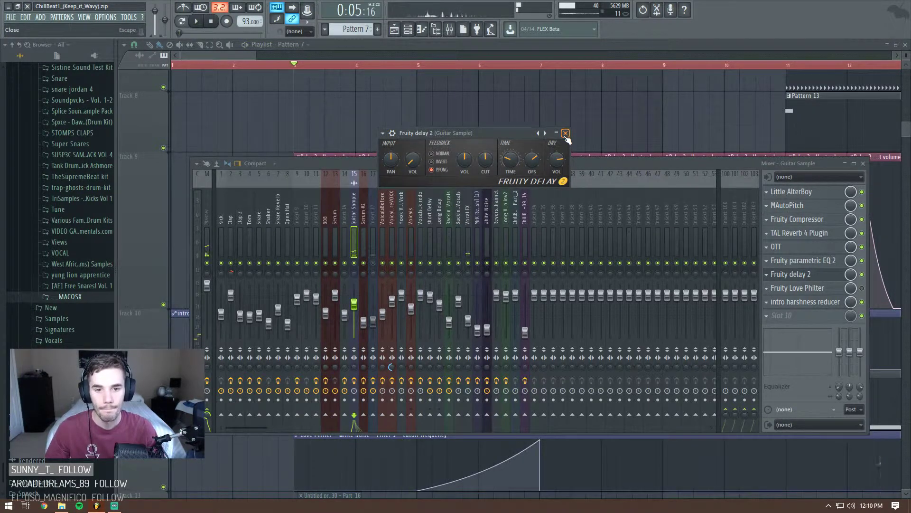
key(F5)
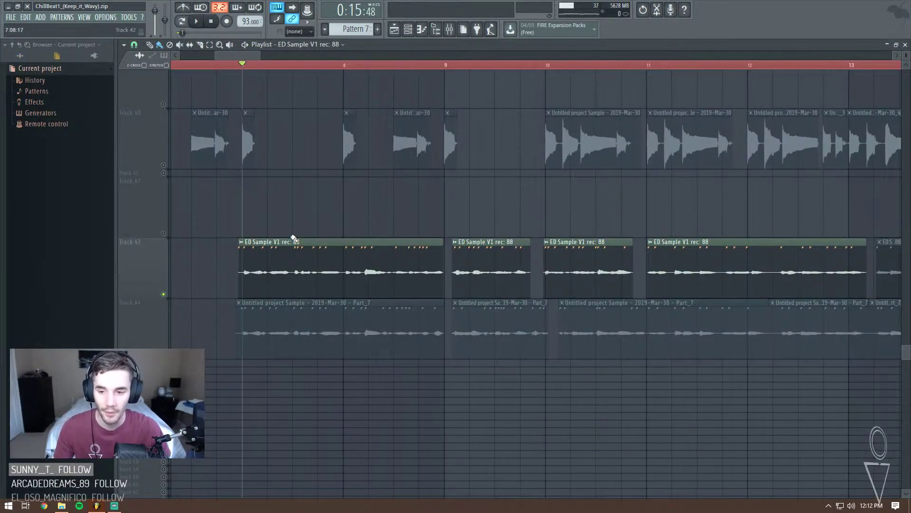
- Play the ED Sample V1 vocal clips on Track 43, view the Vocals effects chain, and enlarge that playlist track
key(space)
key(F9)
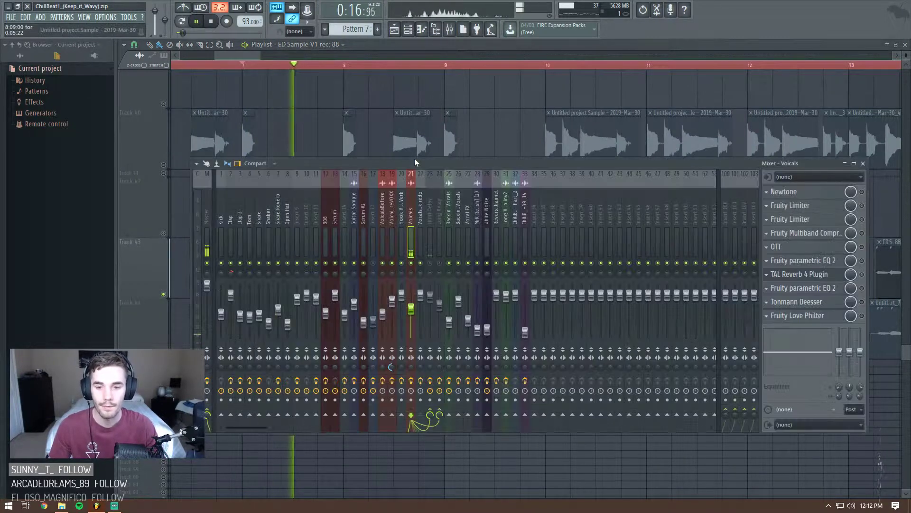
key(F9)
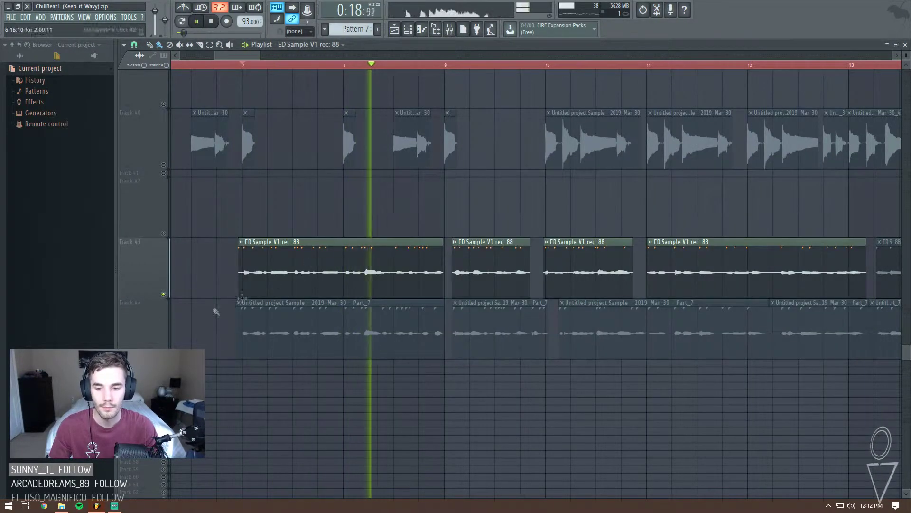
drag(147, 297, 148, 385)
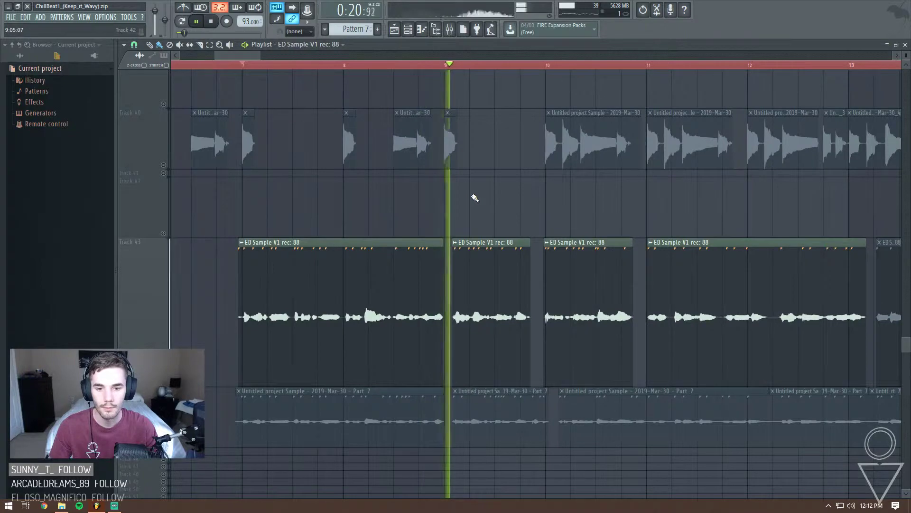
- Open the first Fruity Limiter on the Voicals mixer track and examine its limiter and compressor settings, including ratio and threshold
key(space)
key(F9)
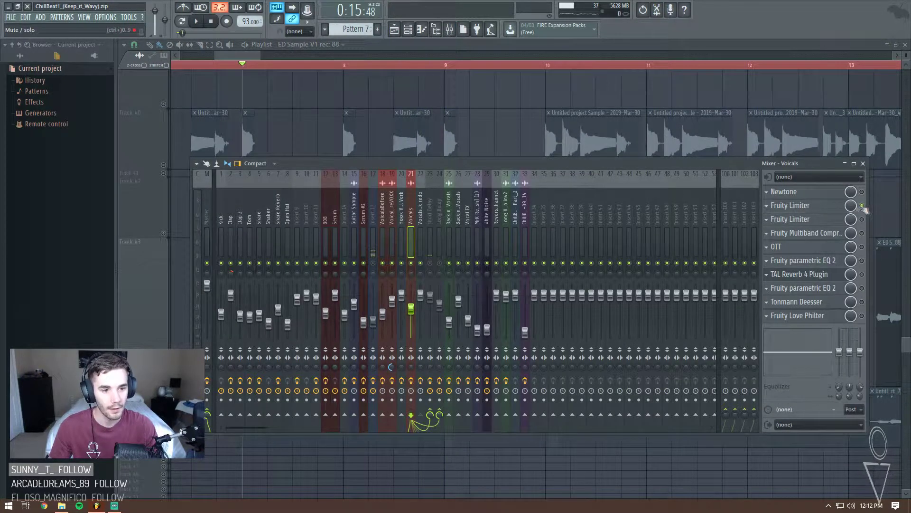
click(817, 209)
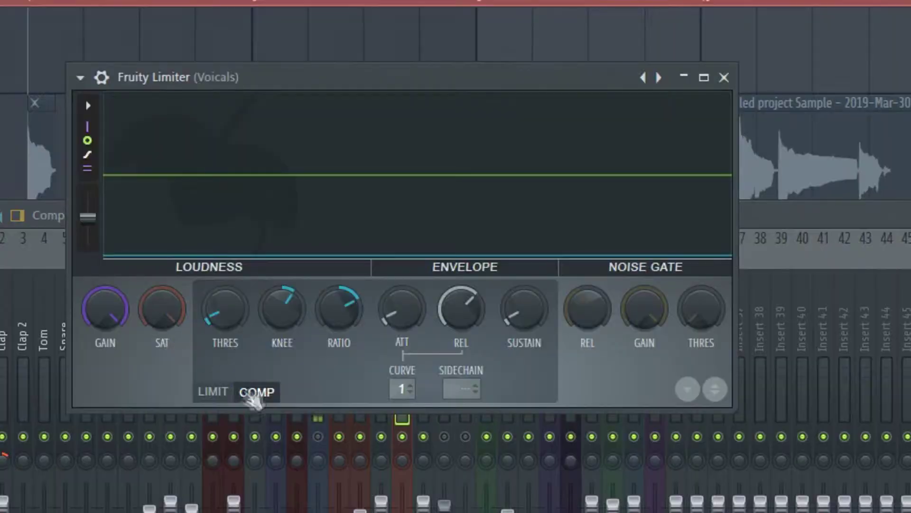
click(326, 243)
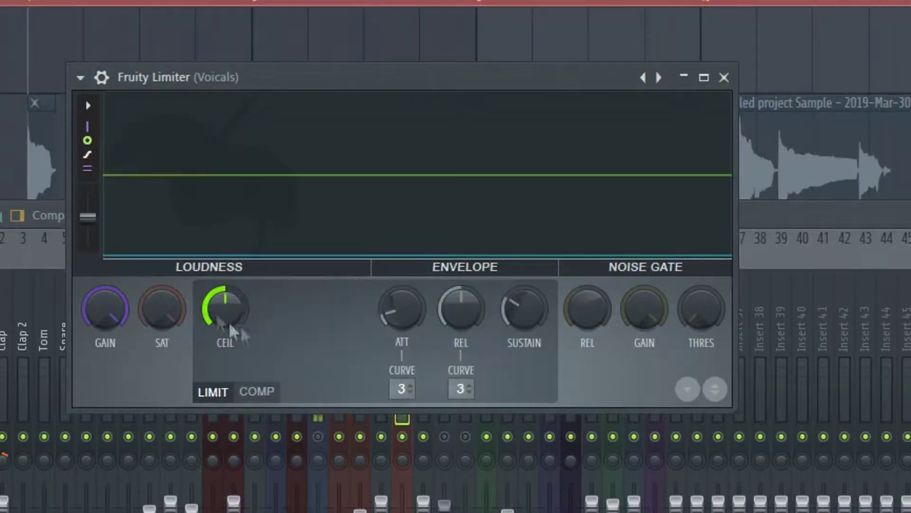
click(346, 242)
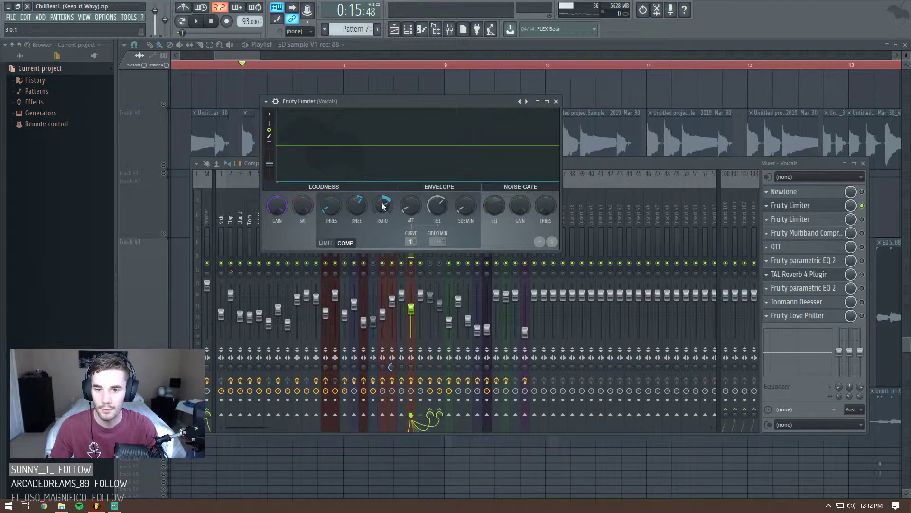
drag(333, 209, 334, 228)
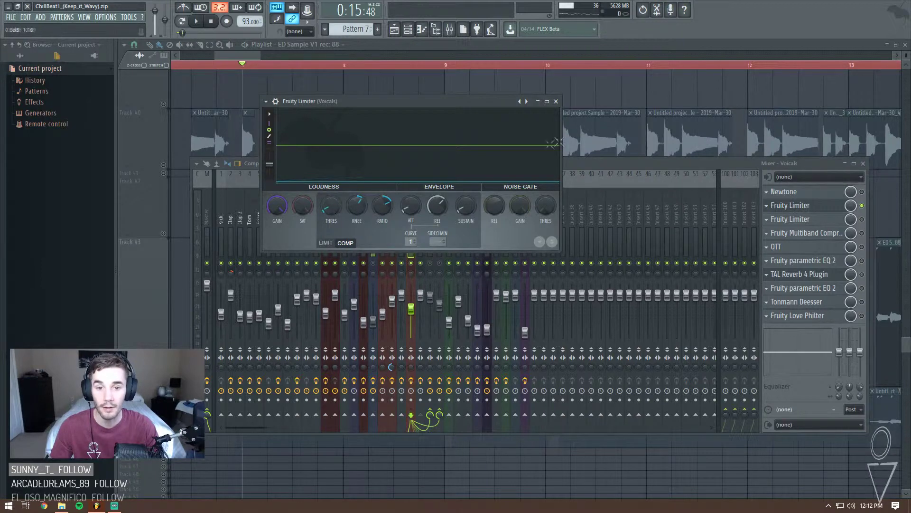
click(556, 101)
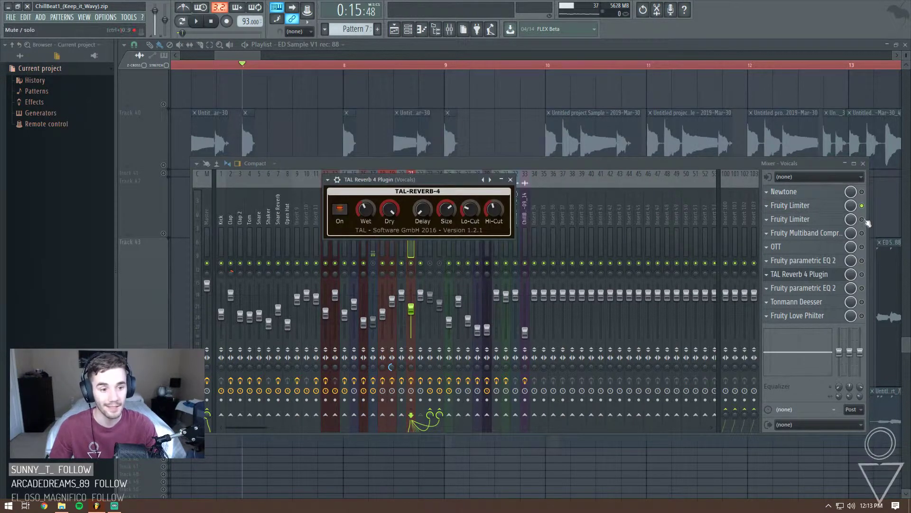
- Open the second Fruity Limiter on the Voicals track and review its compressor ratio and threshold
click(511, 179)
click(791, 219)
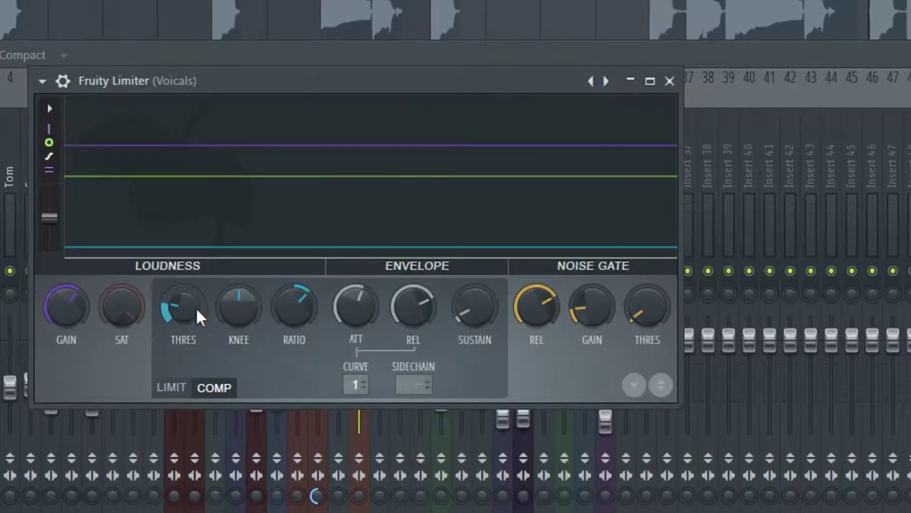
drag(294, 313, 295, 308)
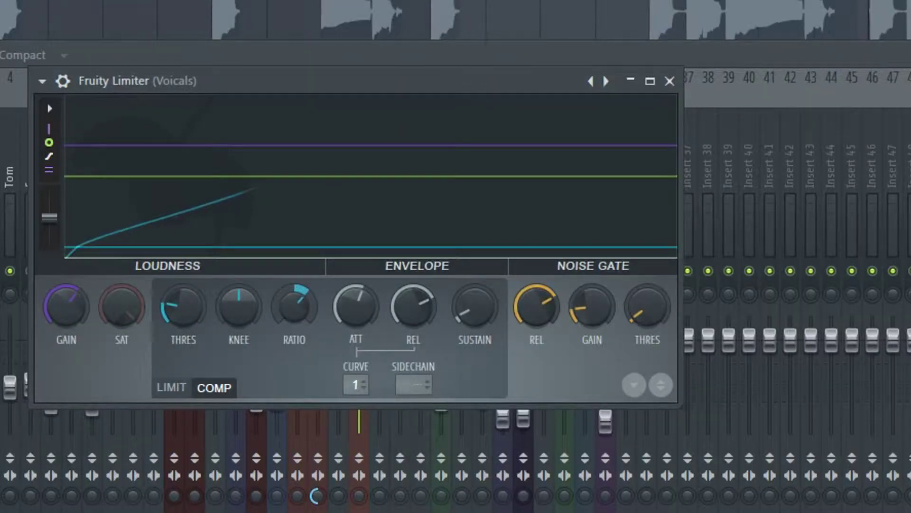
drag(183, 309, 183, 301)
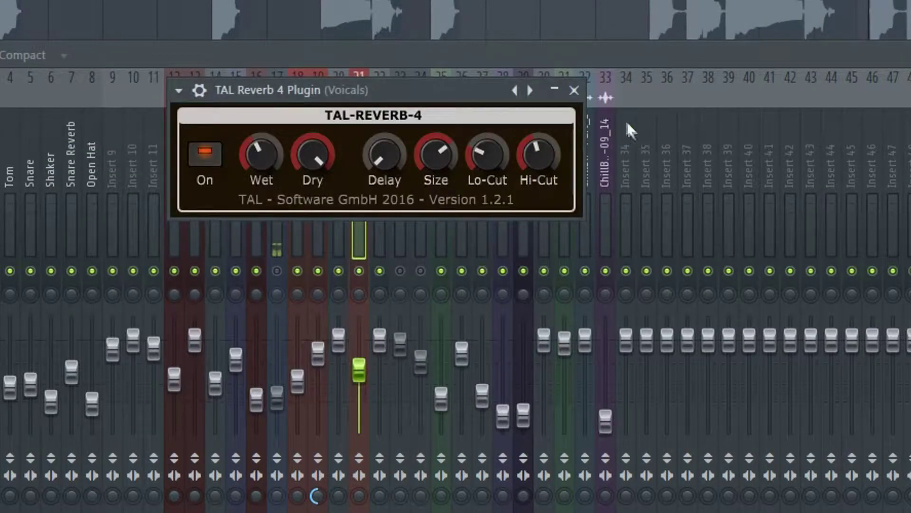
click(575, 91)
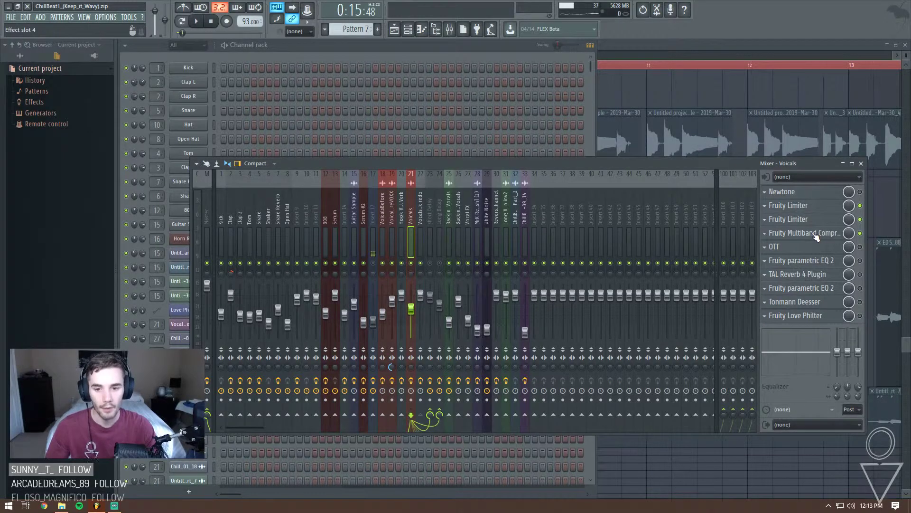
- Review the Fruity Multiband Compressor and OTT settings on the Voicals track, closing each effect
click(815, 234)
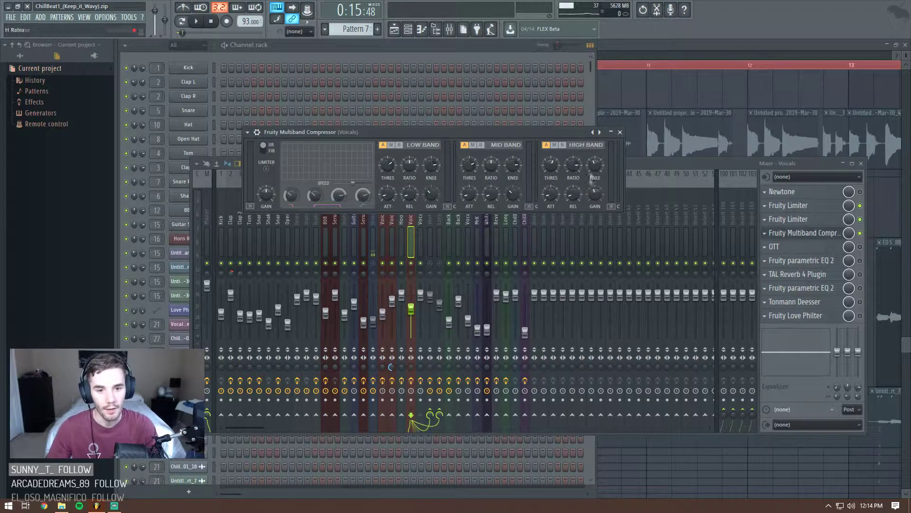
click(619, 132)
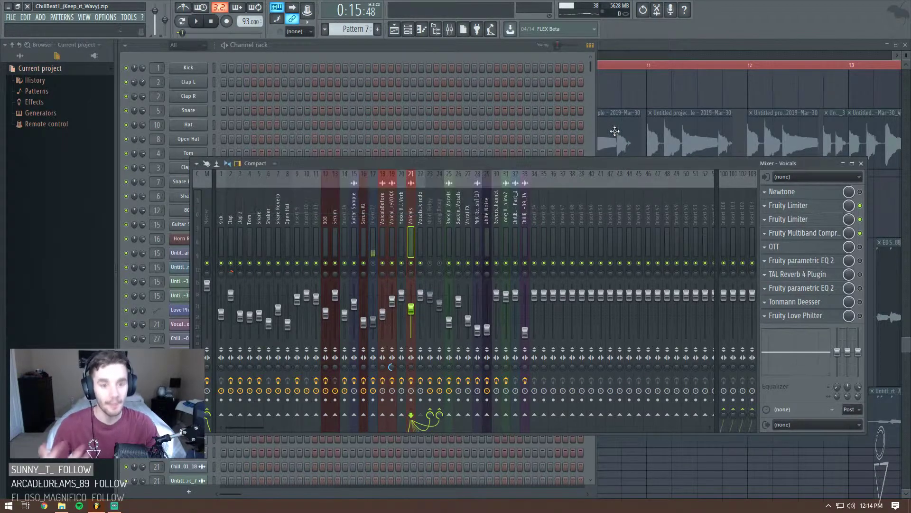
click(812, 235)
click(620, 132)
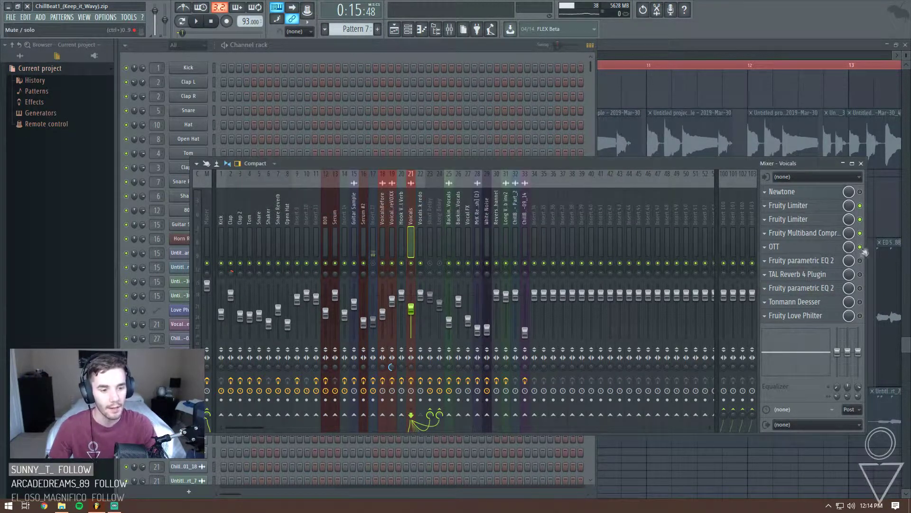
click(819, 248)
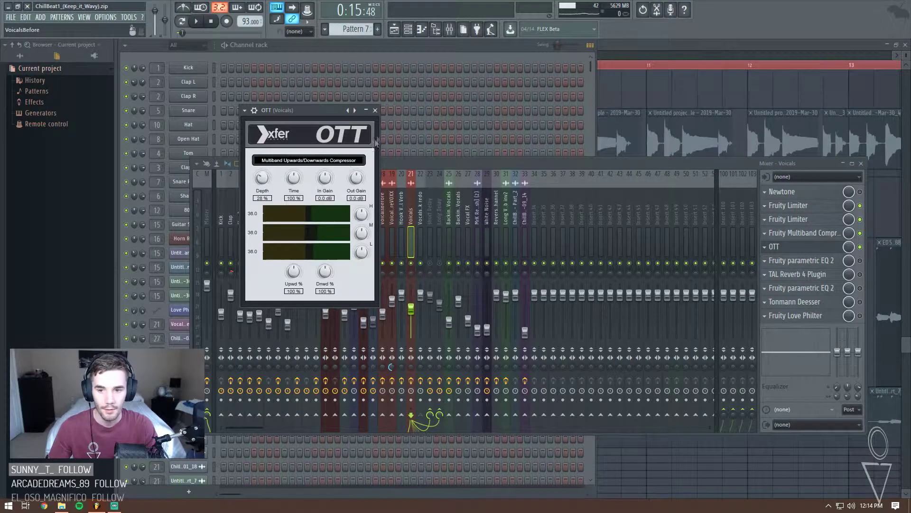
click(376, 111)
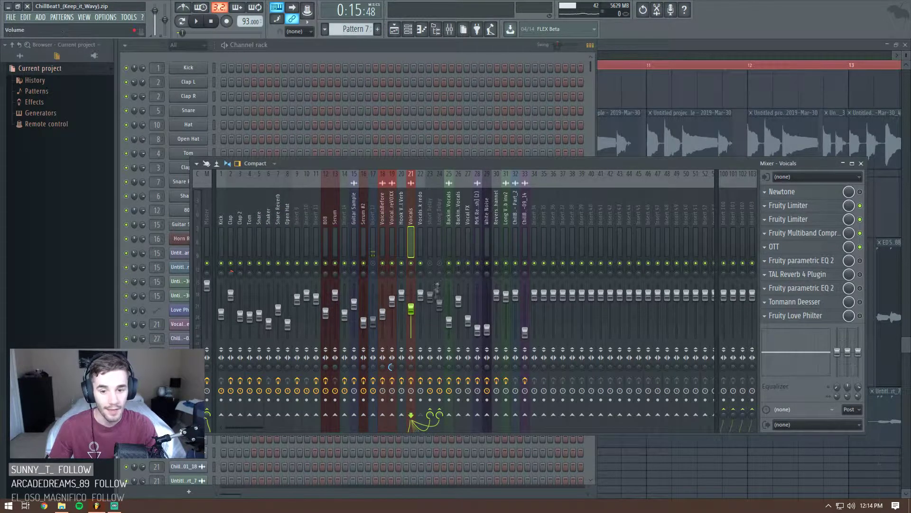
- Open the Tonmann Deesser on the Voicals track and play the vocals with the track's volume temporarily lowered
drag(411, 313, 413, 324)
key(space)
key(ctrl+z)
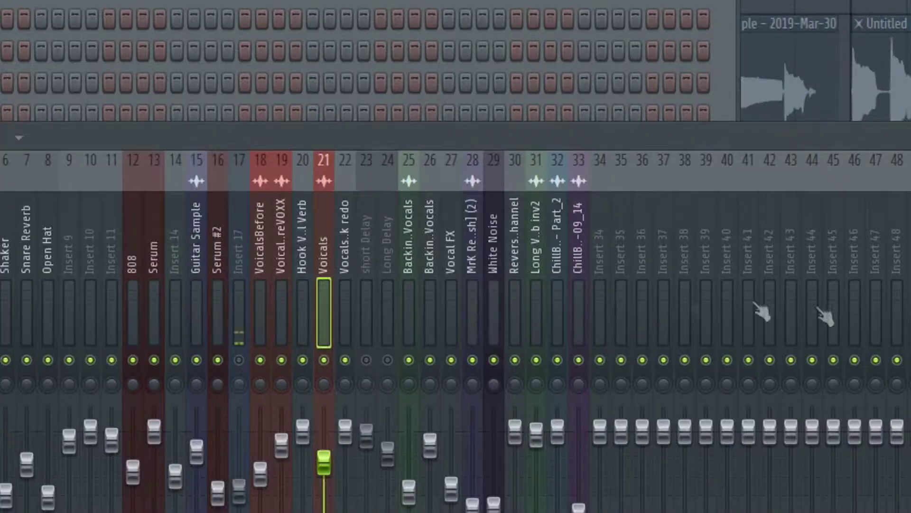
click(795, 301)
drag(262, 21, 499, 98)
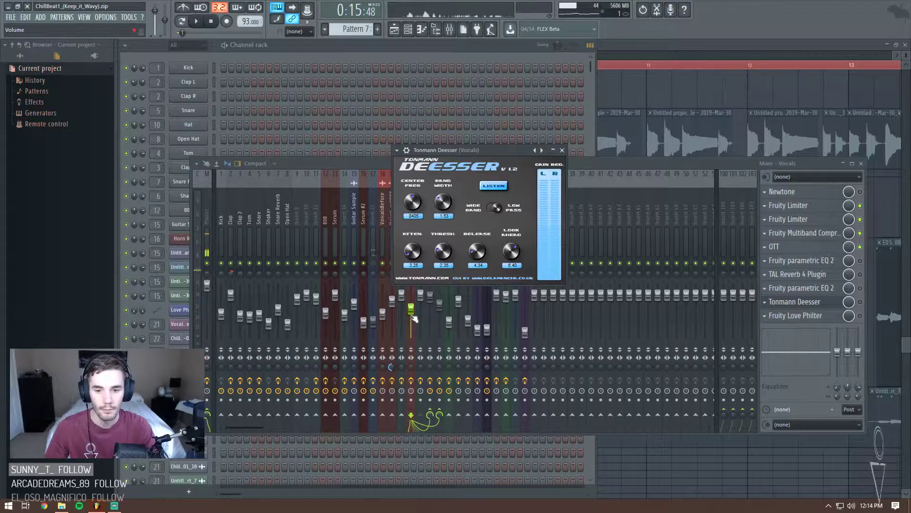
click(326, 463)
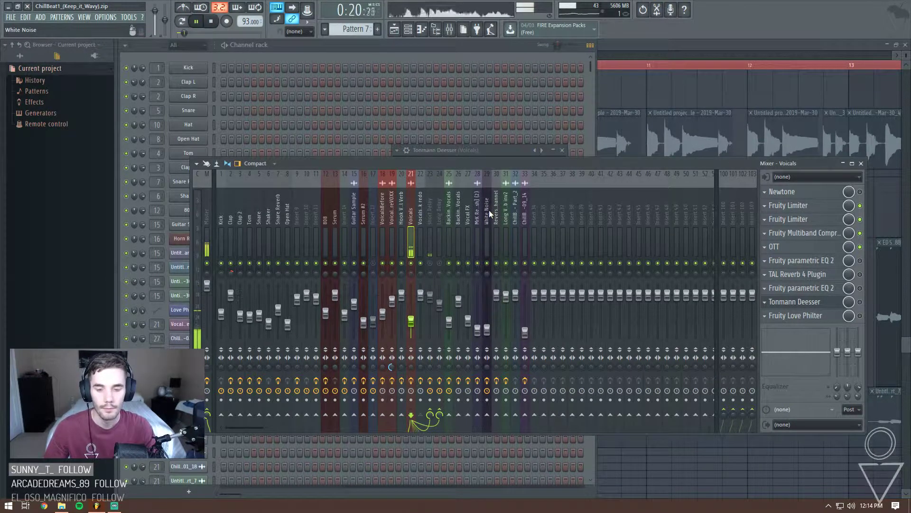
key(space)
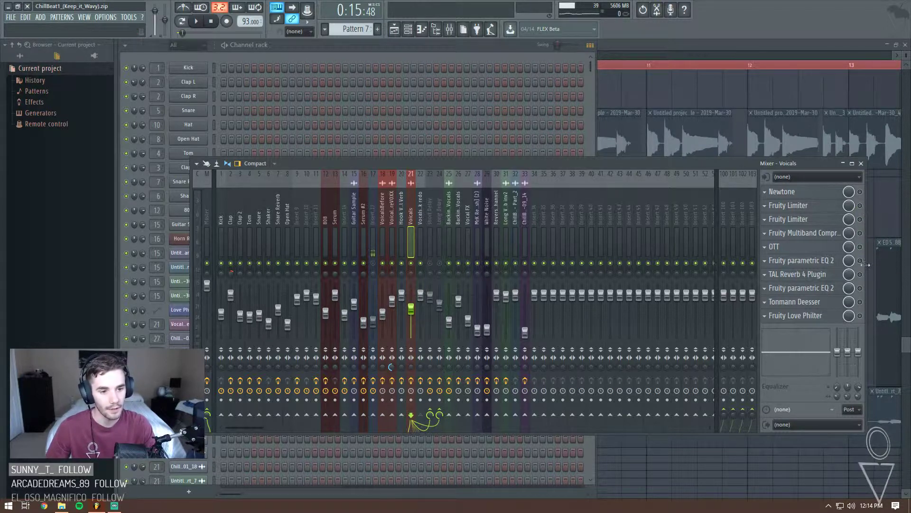
- Review the first Fruity parametric EQ 2 and the TAL Reverb 4 Plugin on the Voicals track, closing both
click(807, 260)
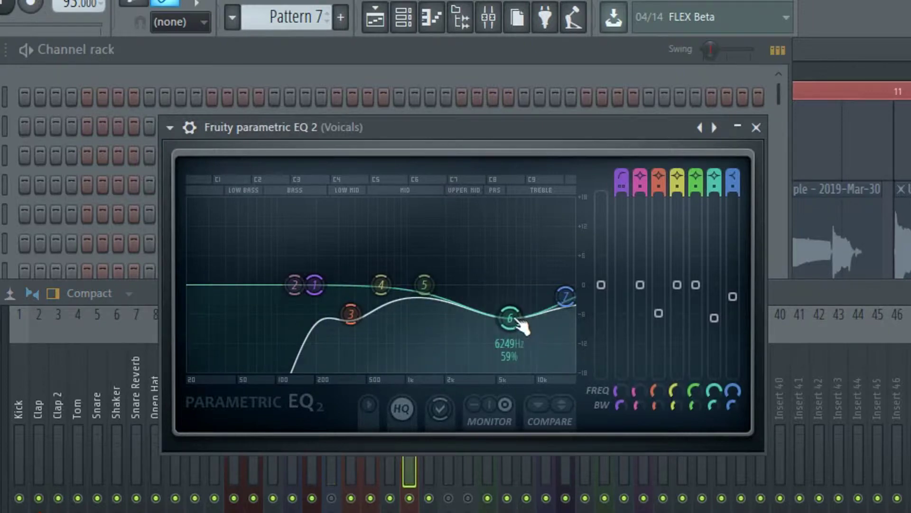
click(756, 377)
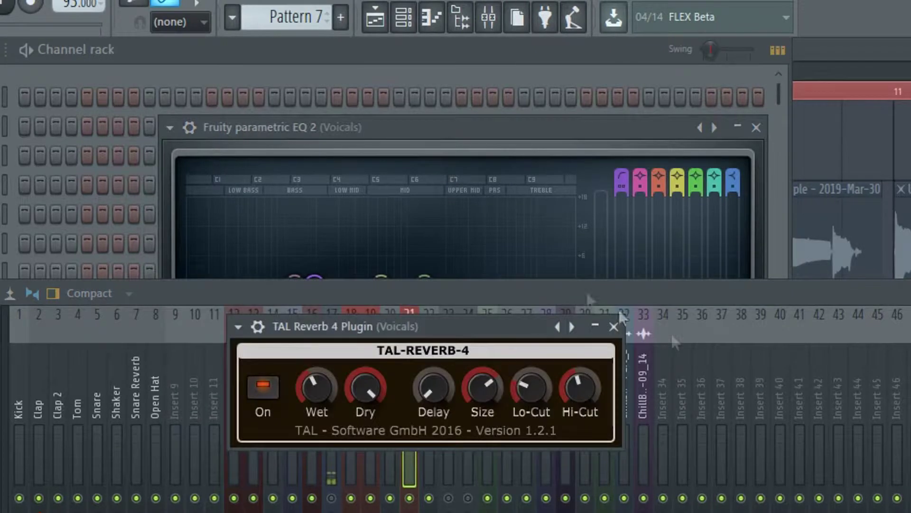
click(757, 128)
click(614, 327)
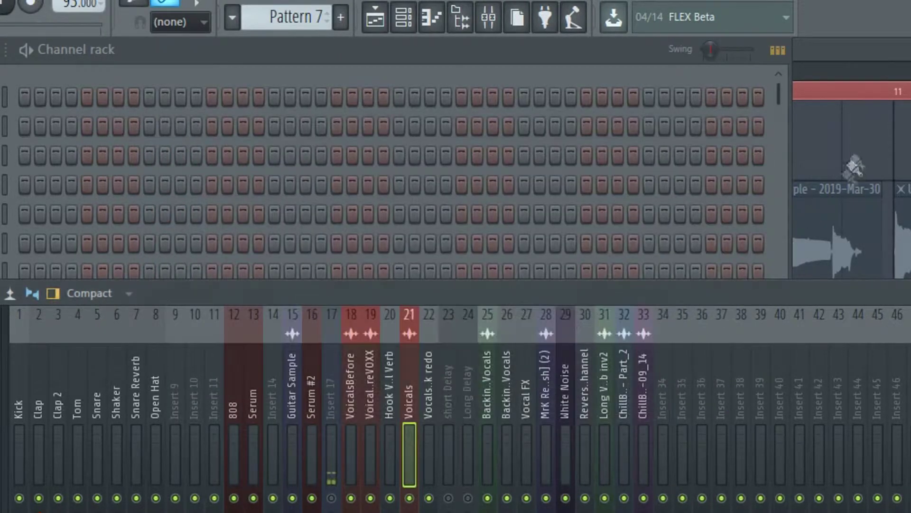
- Show the playlist without the mixer and play the VocalPostDeEss clip on Track 23
key(F5)
key(F9)
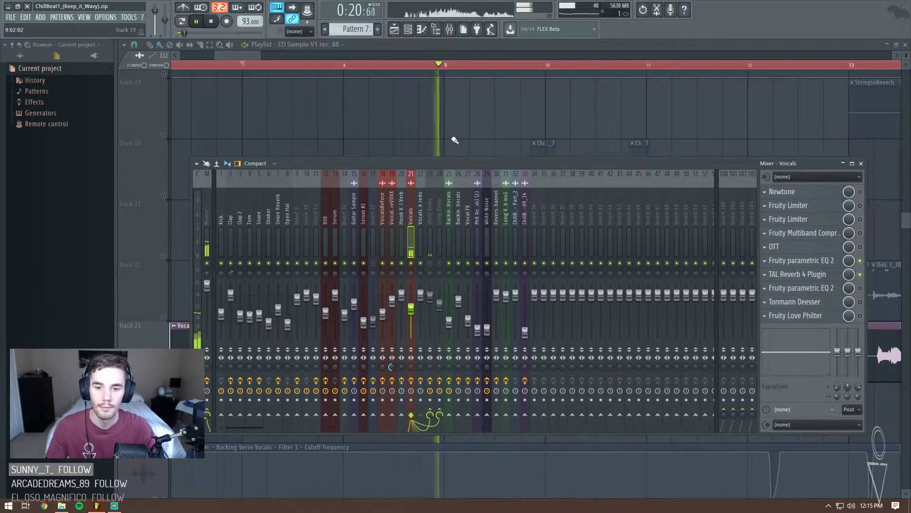
key(F9)
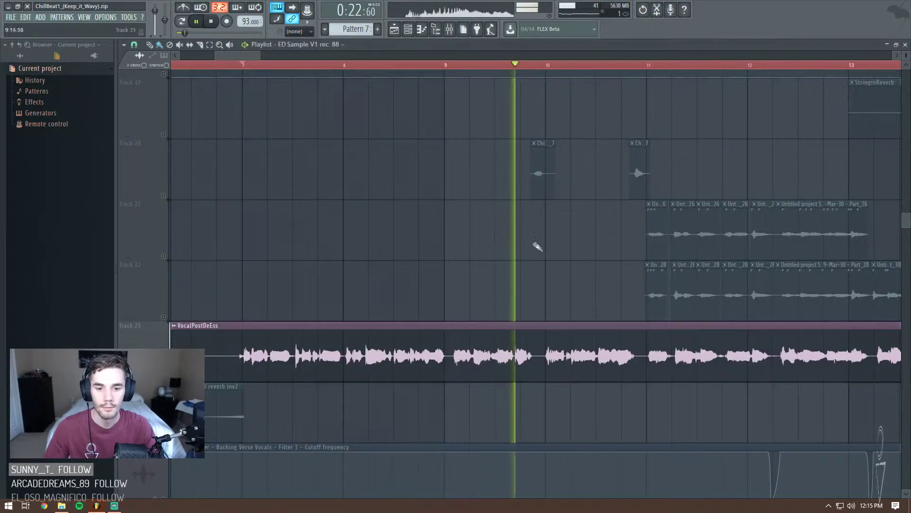
scroll(453, 224, down, 2)
drag(453, 224, 436, 241)
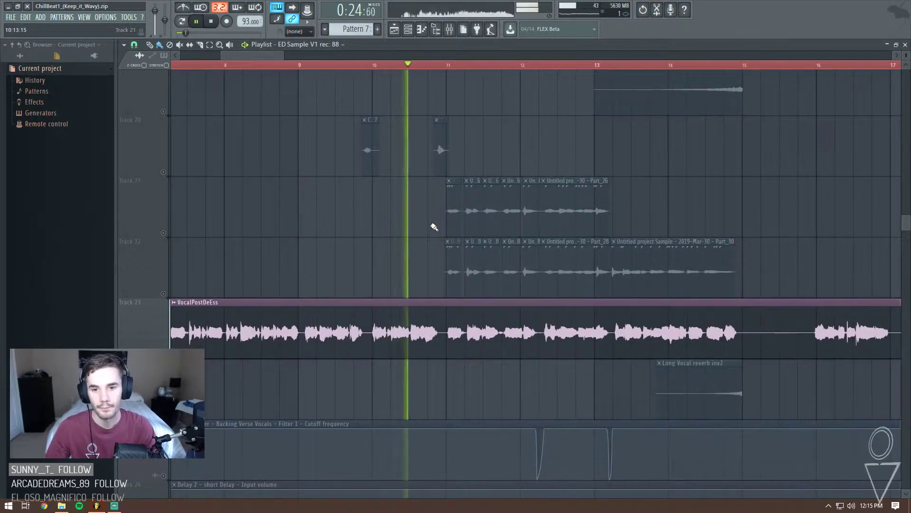
key(space)
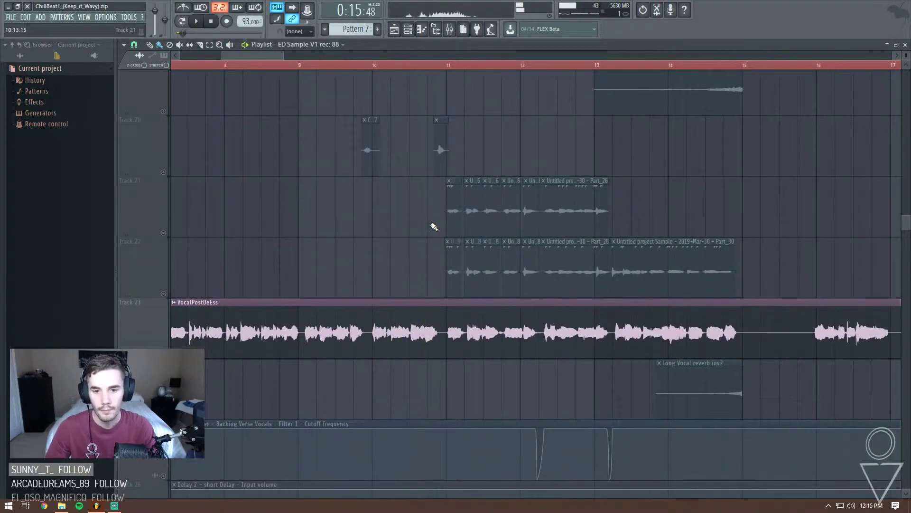
- Solo playlist Track 21 and play its backing vocal clips from bar 11 while checking the mixer
click(163, 233)
click(164, 294)
click(163, 293)
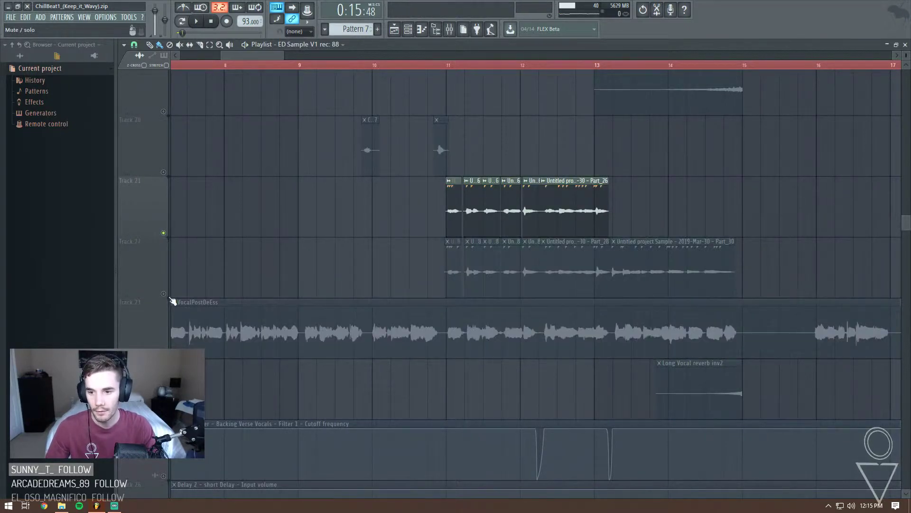
click(449, 68)
key(space)
click(450, 29)
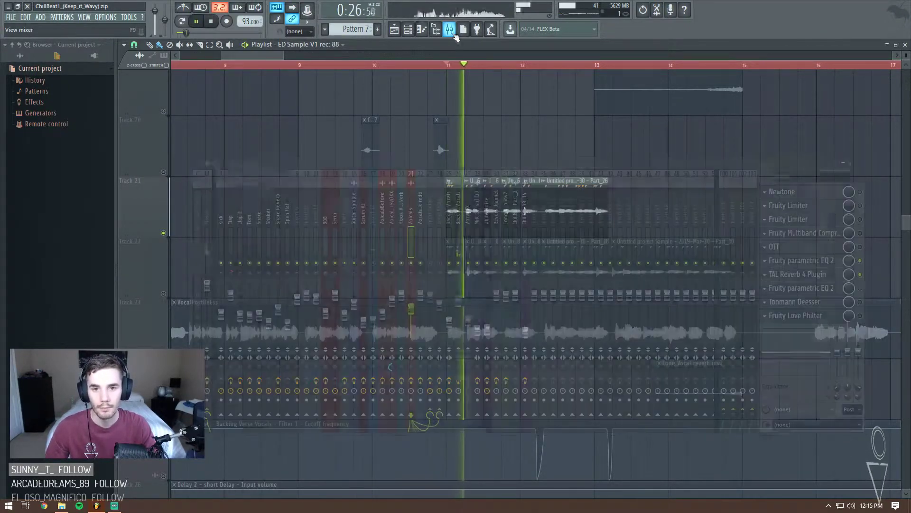
click(460, 224)
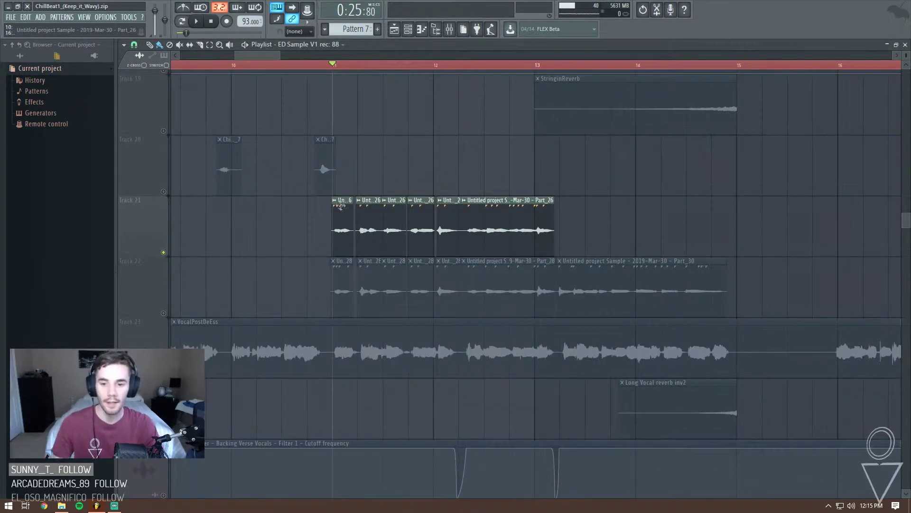
- Play the Track 21 clips with the mixer shown and select their mixer track, Backing Verse Vocals
click(449, 29)
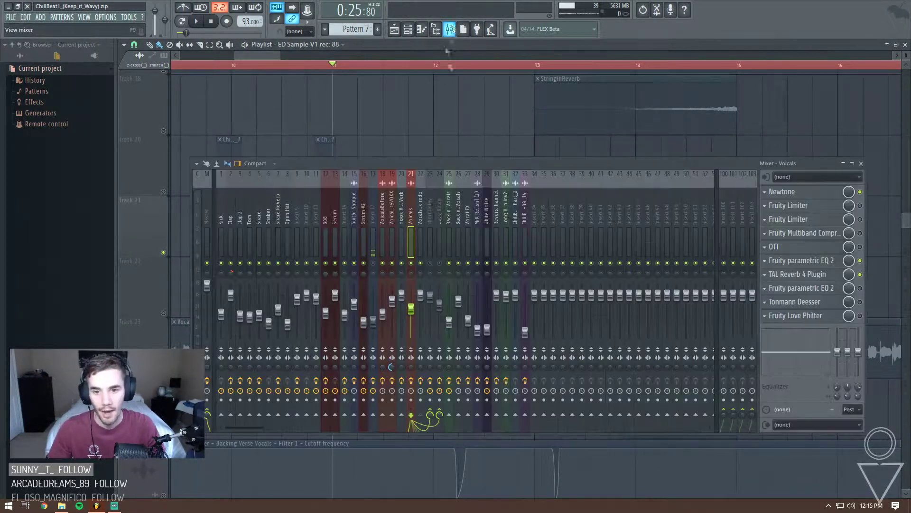
key(F9)
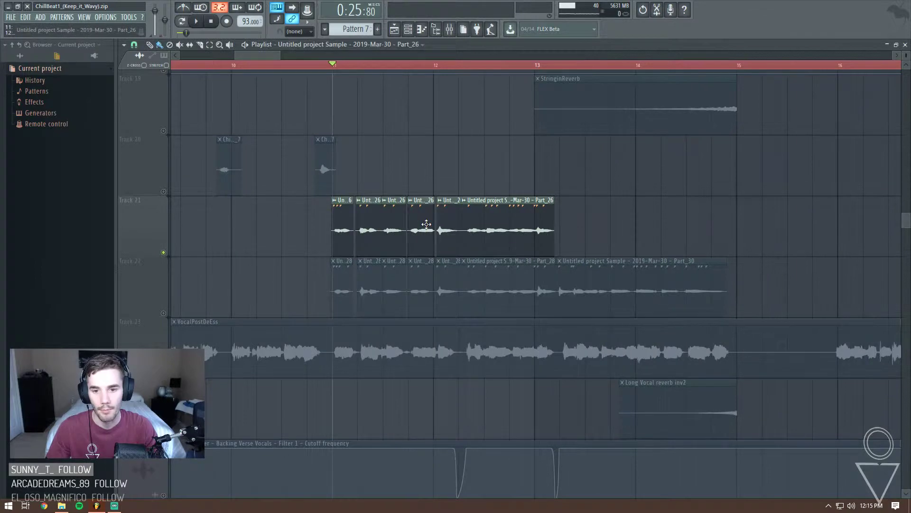
click(450, 31)
click(420, 240)
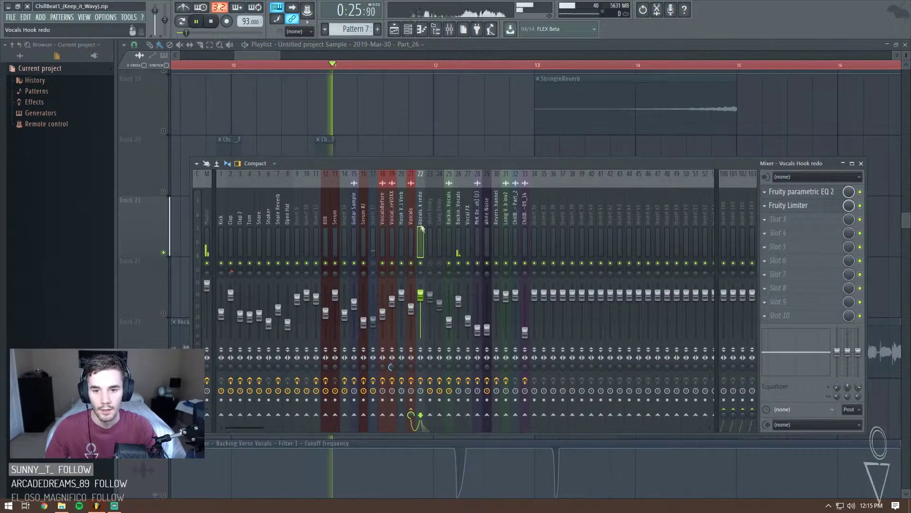
click(459, 228)
- Open both Fruity Limiters on the Backing Verse Vocals track, move their windows apart and close the first one
click(807, 205)
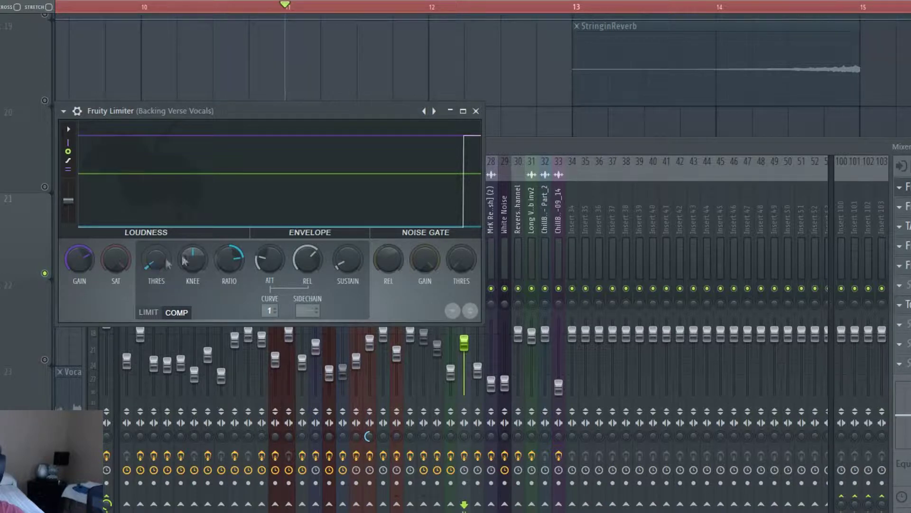
click(909, 207)
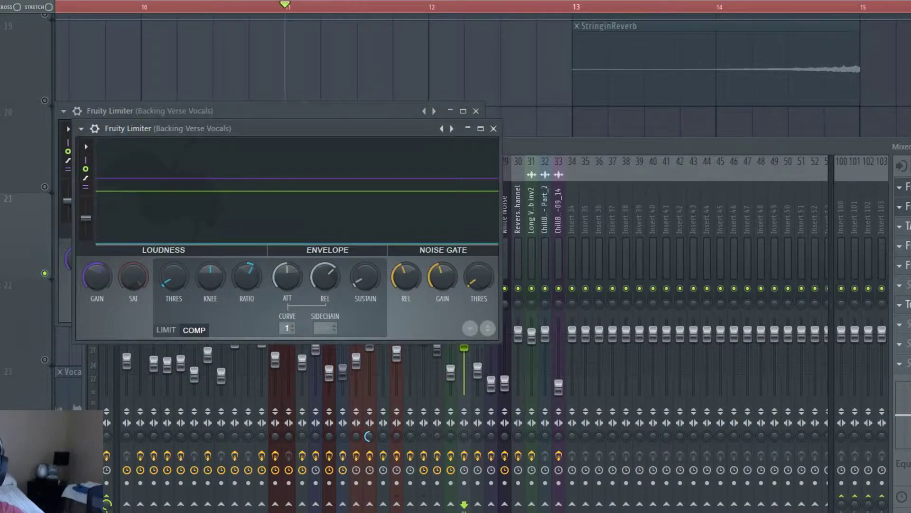
drag(226, 212, 233, 339)
drag(340, 117, 372, 33)
click(500, 29)
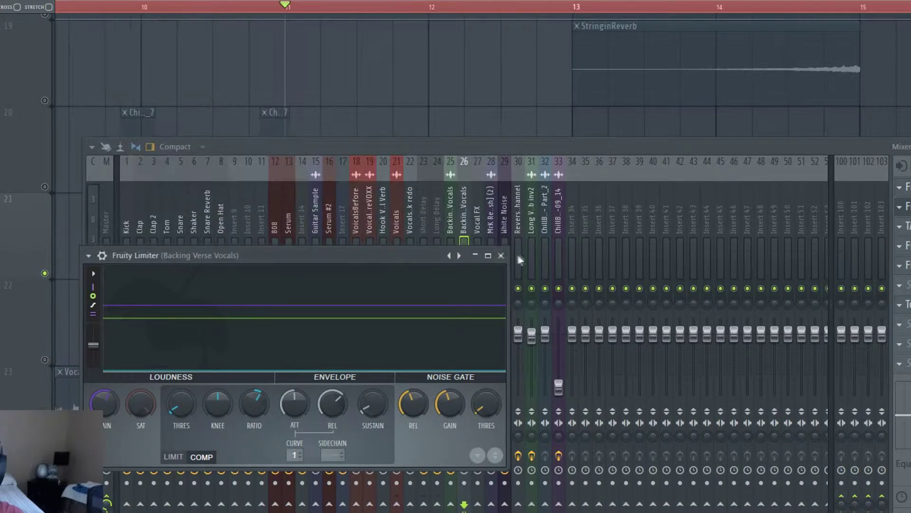
- Close the Fruity Limiter and review the Parametric EQ 2, Love Philter and Tonmann Deesser on the Backing Verse Vocals track, closing each one
click(502, 257)
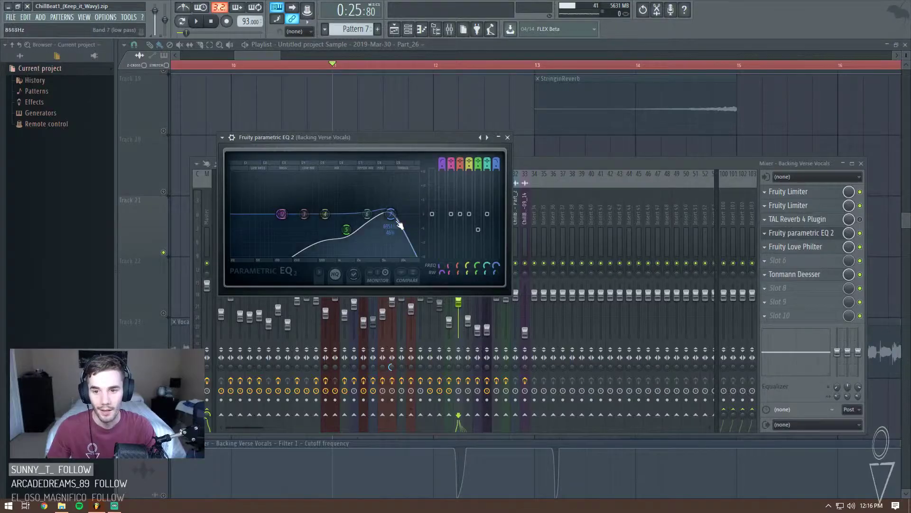
drag(390, 214, 376, 234)
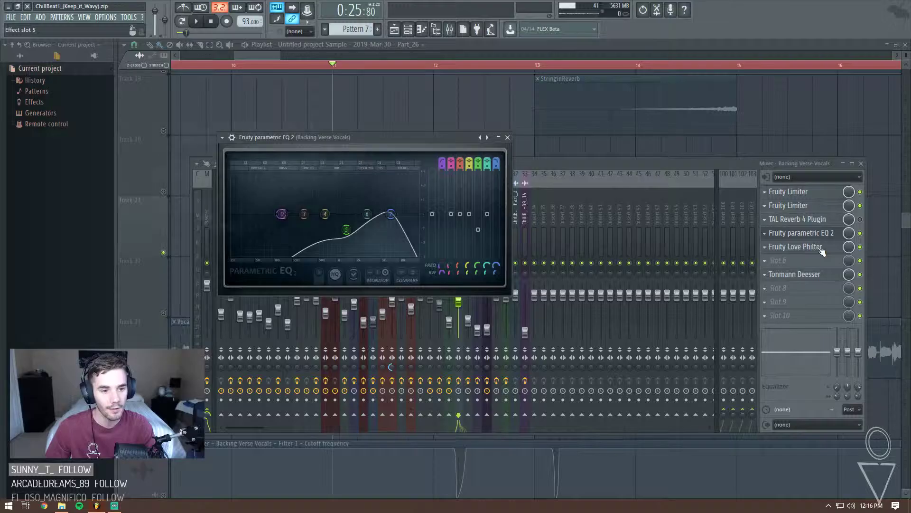
click(795, 246)
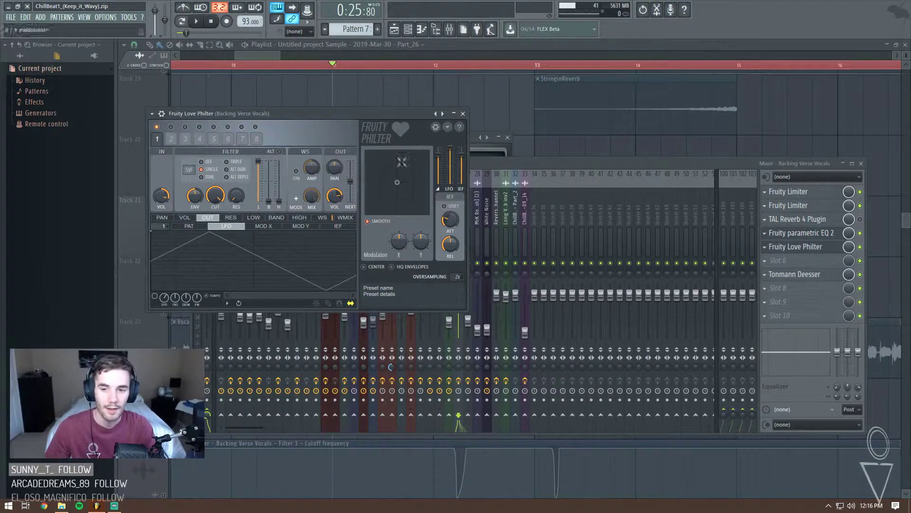
click(463, 114)
click(507, 137)
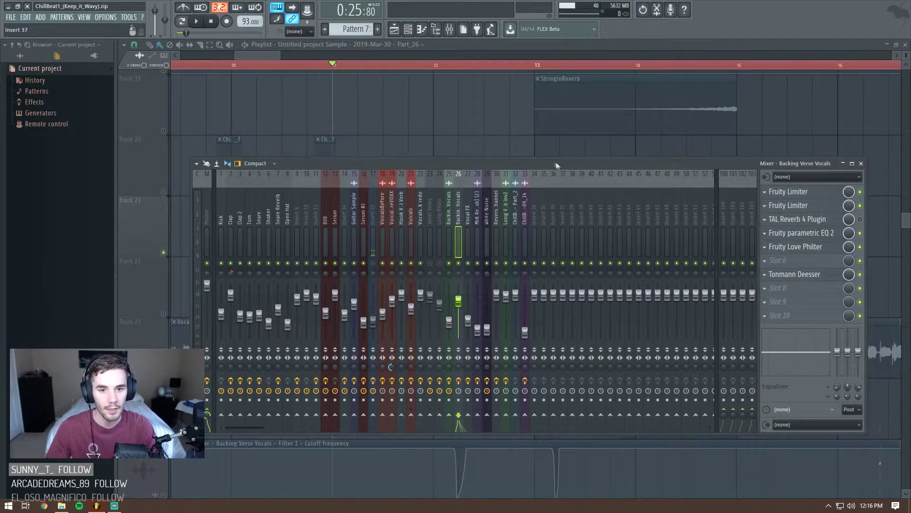
click(795, 274)
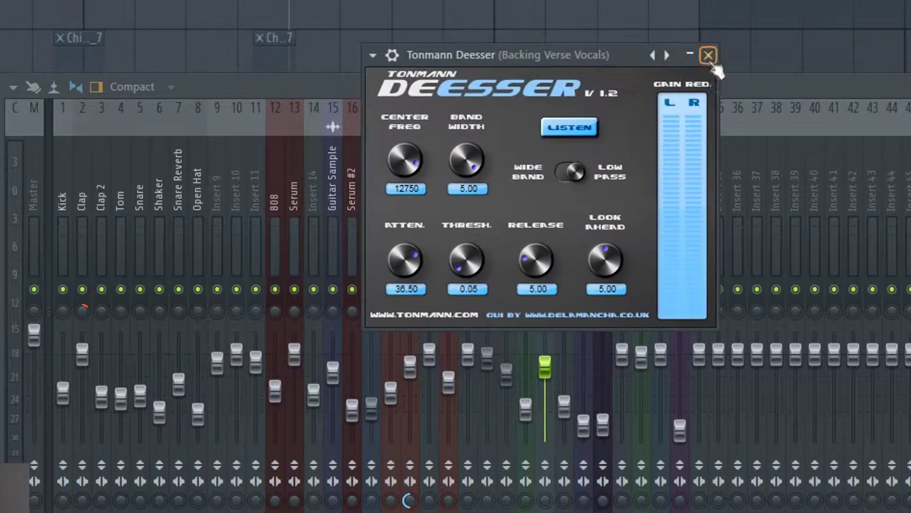
click(709, 55)
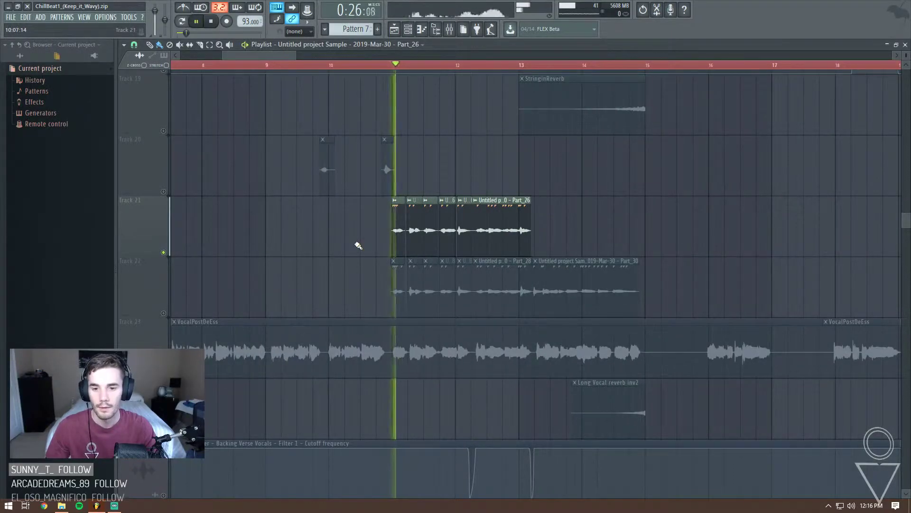
- Play the backing vocals from bar 11 with Track 22 enabled, and mute Track 21 to hear Track 22 alone
click(164, 313)
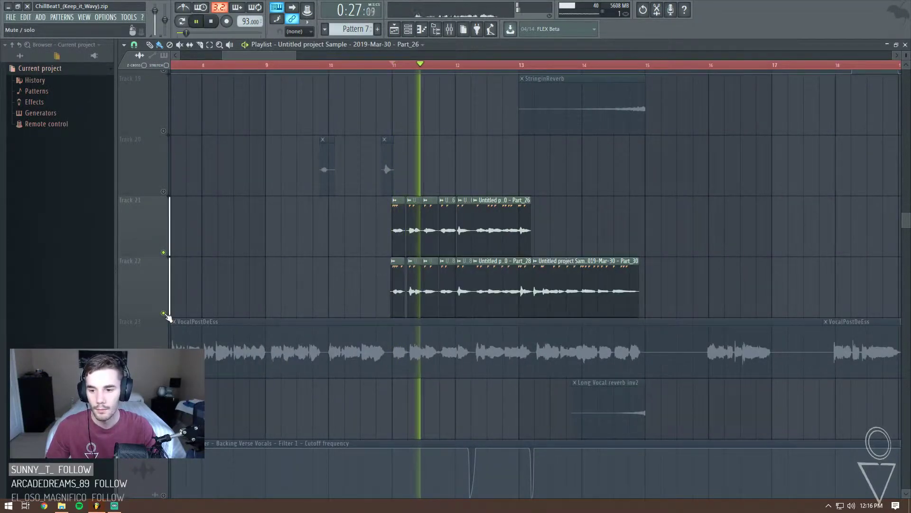
click(164, 252)
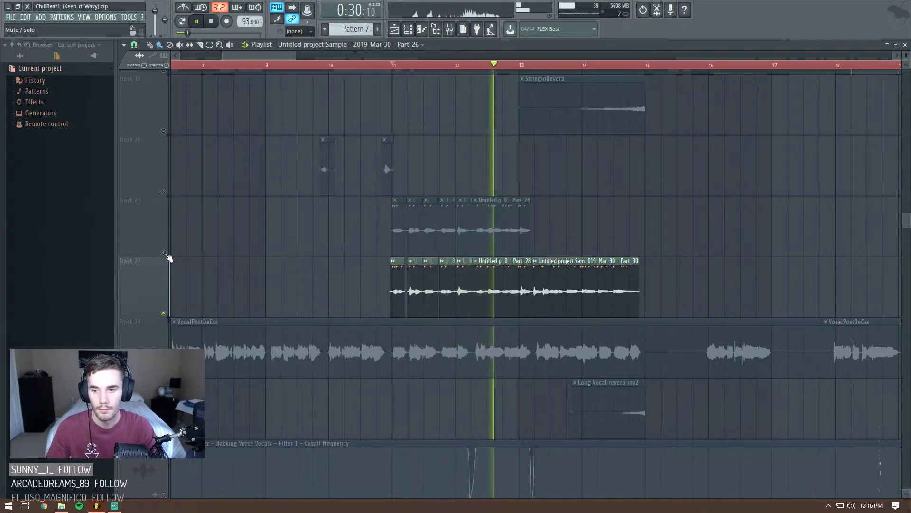
scroll(610, 214, right, 3)
scroll(458, 209, up, 3)
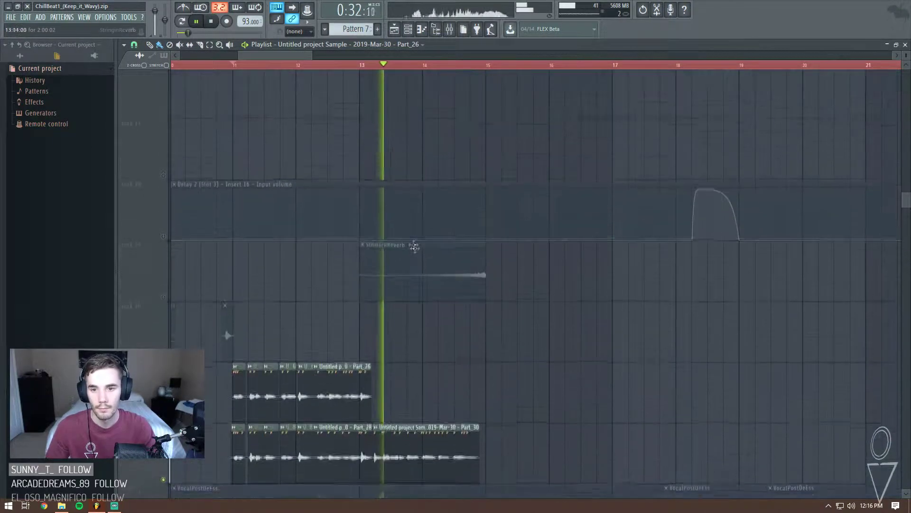
scroll(429, 250, down, 6)
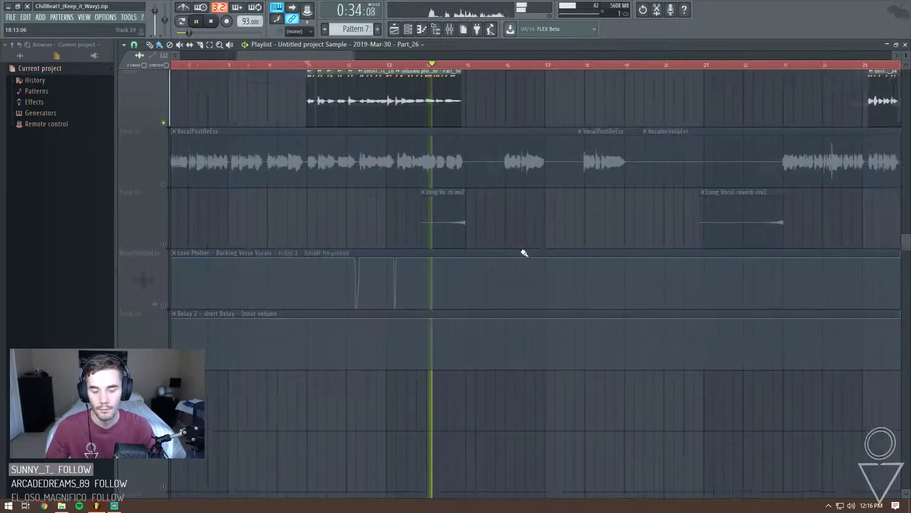
scroll(545, 248, right, 3)
scroll(397, 281, up, 4)
key(space)
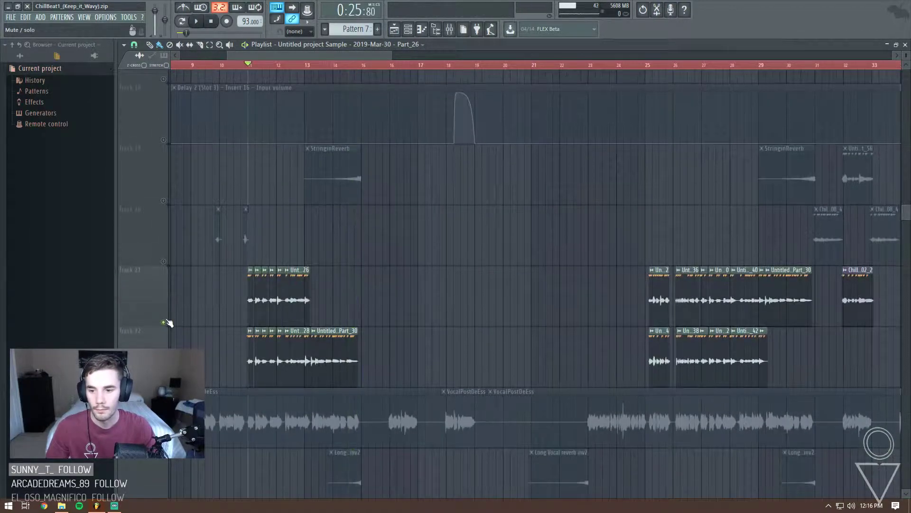
- Play the Track 21 and Track 22 backing vocals together from bar 25, and enable Track 23 to hear them with the lead vocal
scroll(325, 206, right, 4)
click(393, 65)
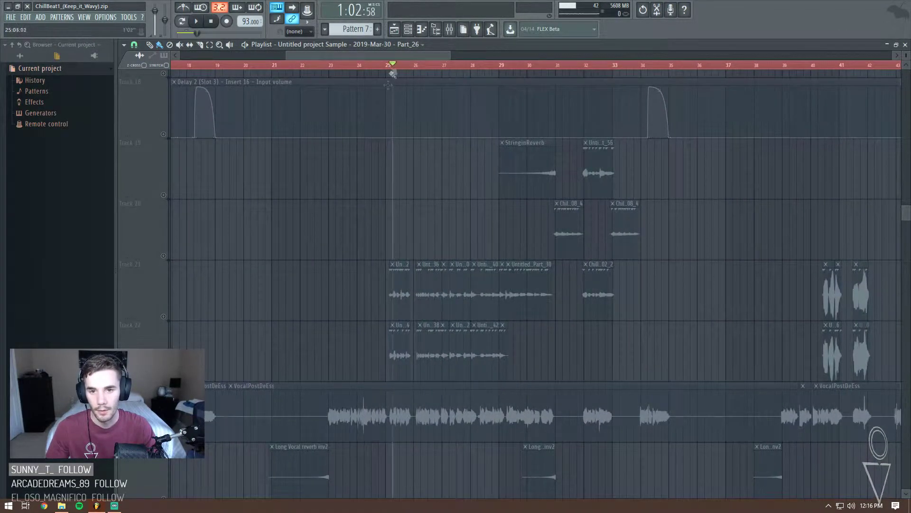
click(165, 319)
key(space)
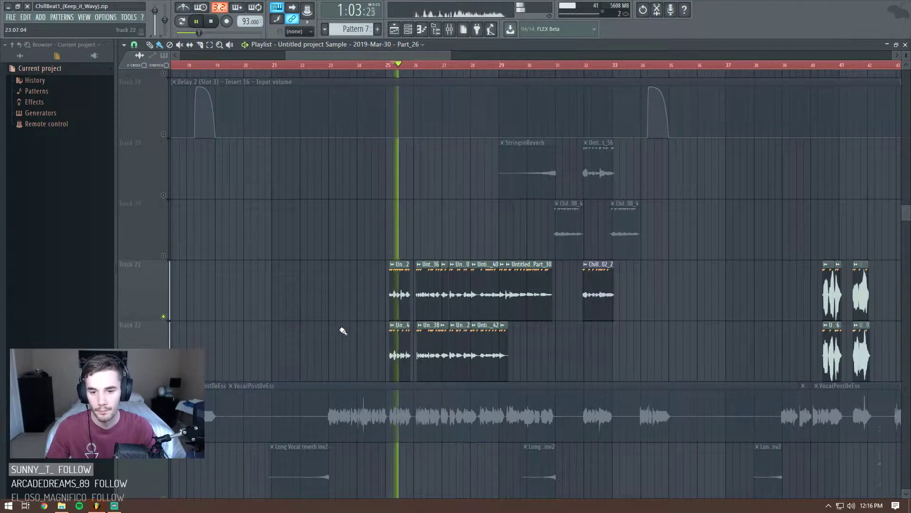
scroll(344, 331, down, 1)
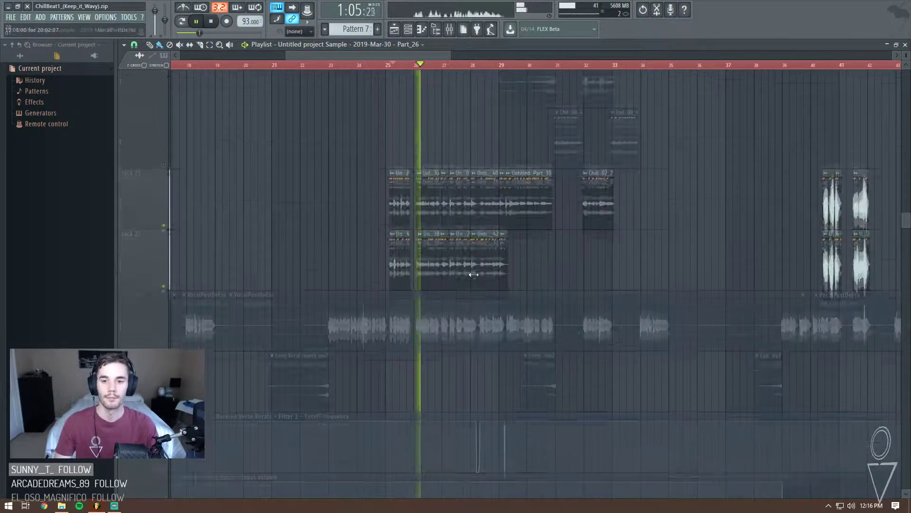
key(space)
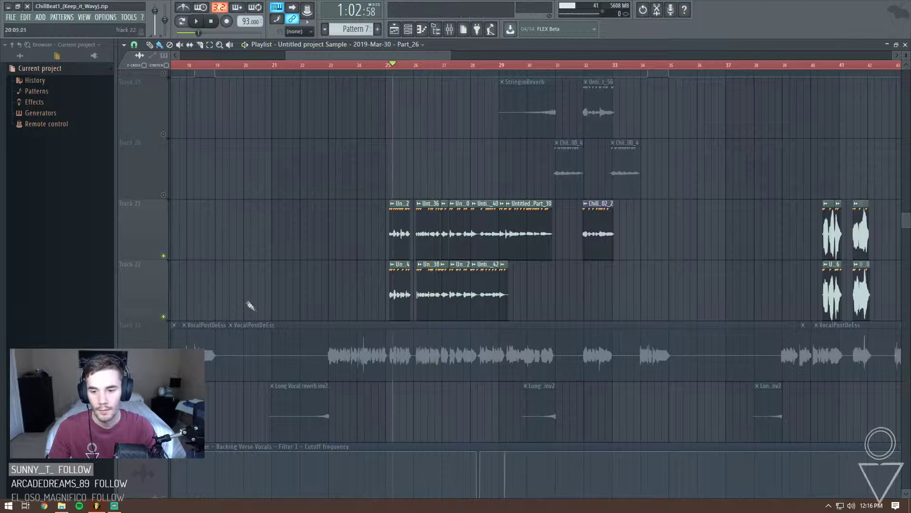
click(163, 377)
key(space)
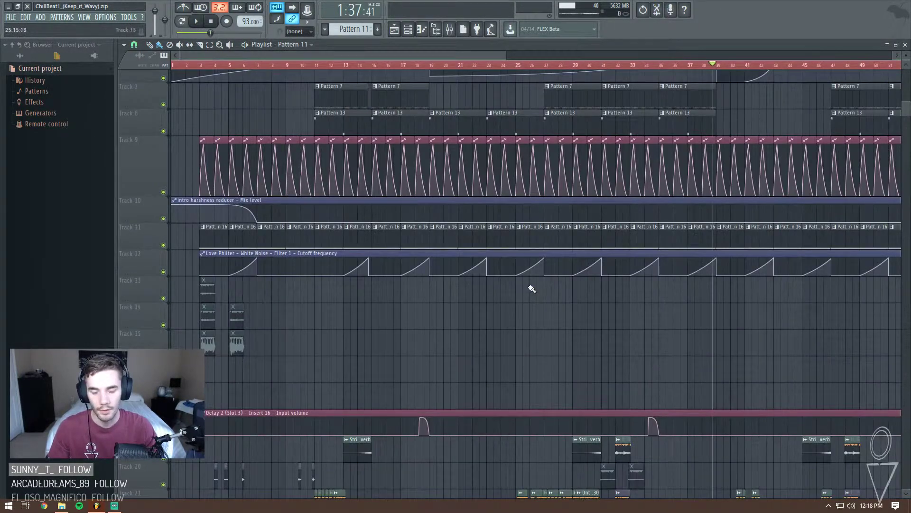
- Play the white noise on Tracks 11 and 12 alone from bar 13 and select the White Noise mixer track
scroll(532, 289, up, 3)
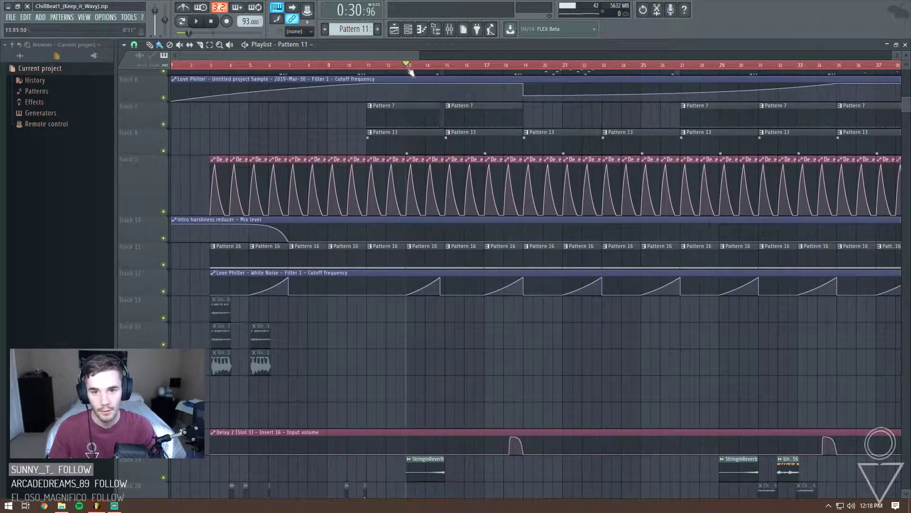
key(space)
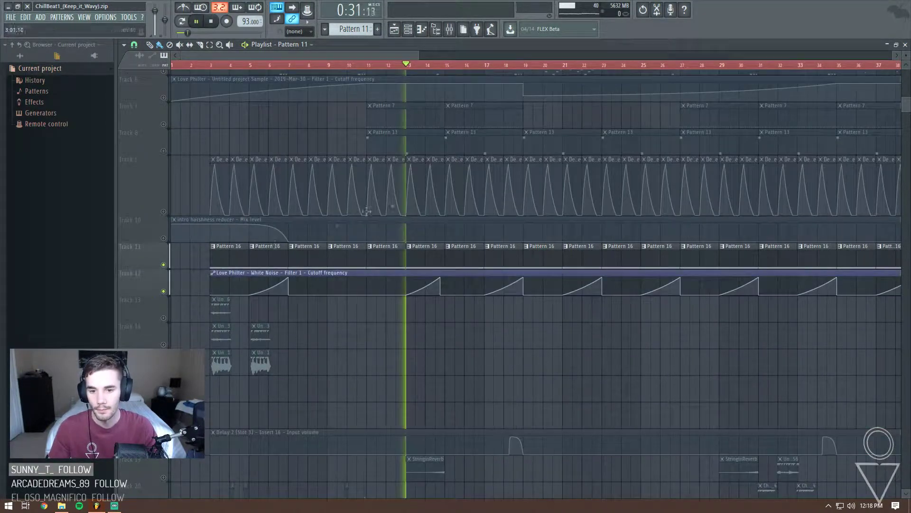
key(F9)
click(487, 237)
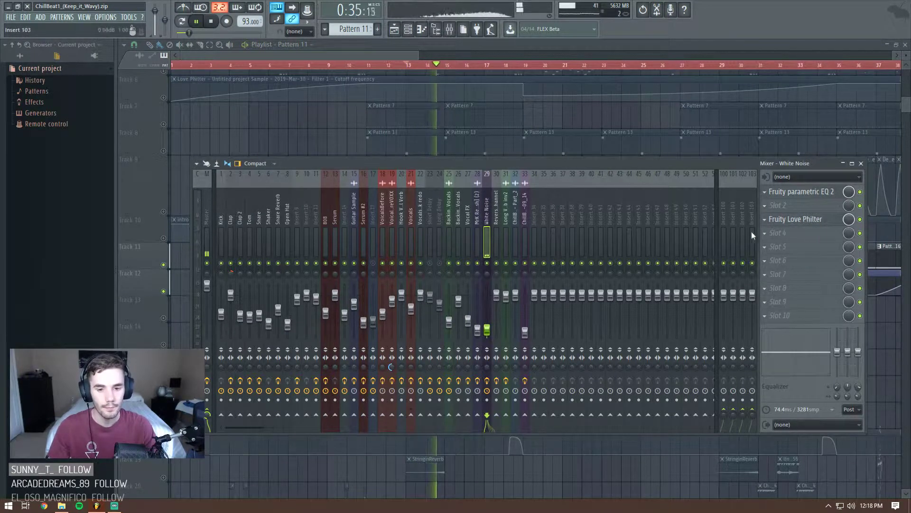
key(space)
- Review the Parametric EQ 2 and Fruity Love Philter on the White Noise track, moving the Love Philter window aside
click(807, 190)
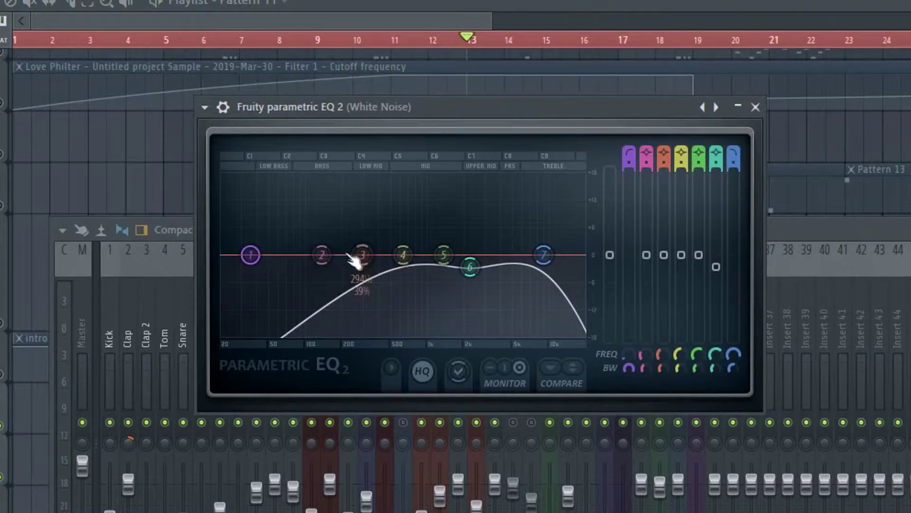
drag(321, 254, 335, 265)
click(756, 107)
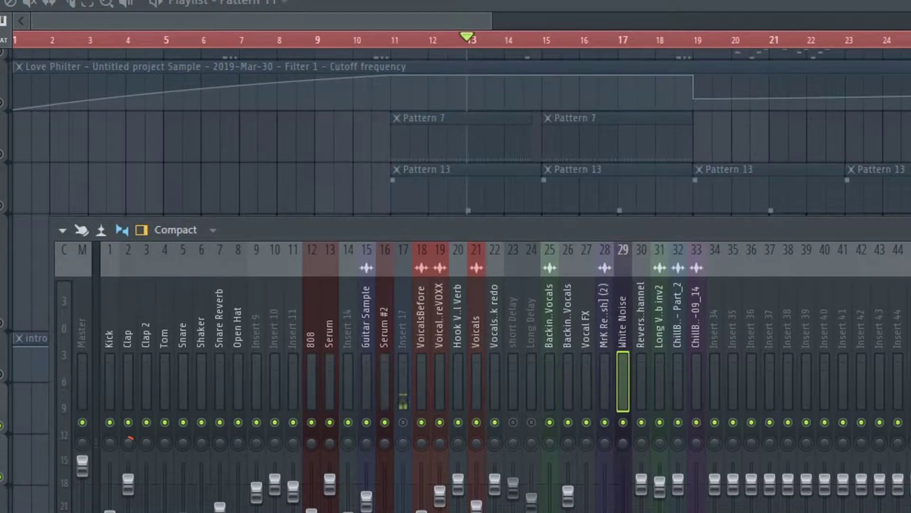
click(797, 220)
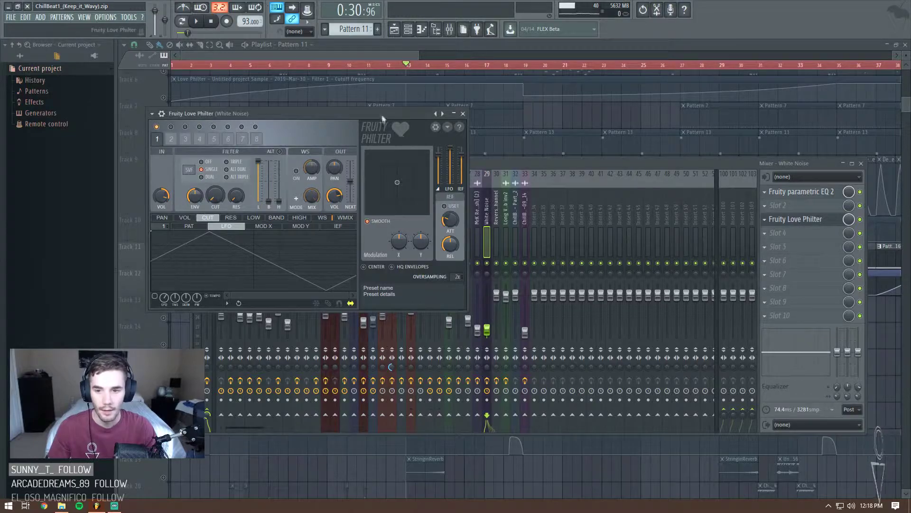
drag(383, 119, 541, 117)
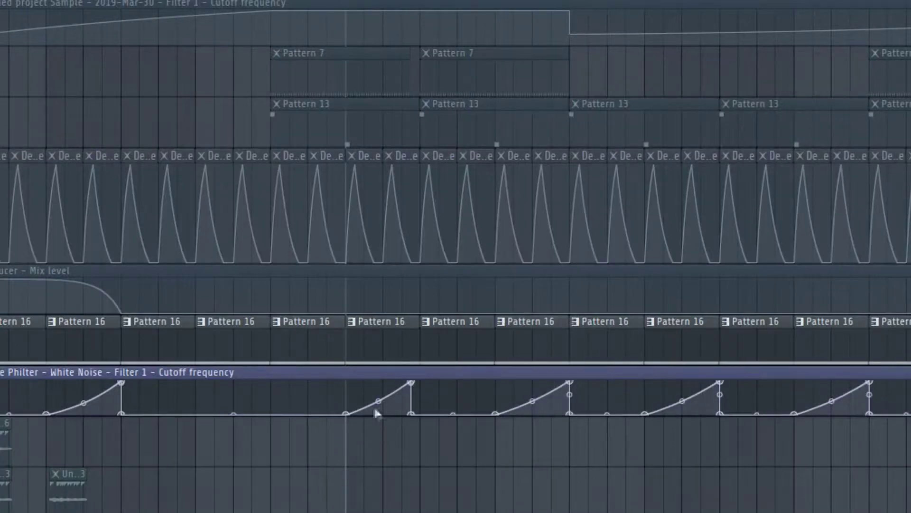
- Play the full arrangement from bar 13 to hear the white noise sweep in the mix
ctrl+scroll(428, 309, up, 4)
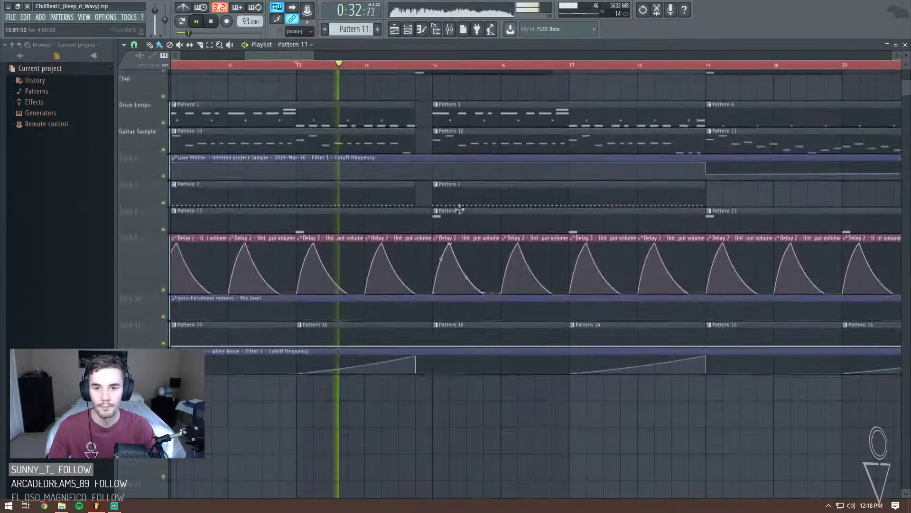
scroll(461, 213, up, 2)
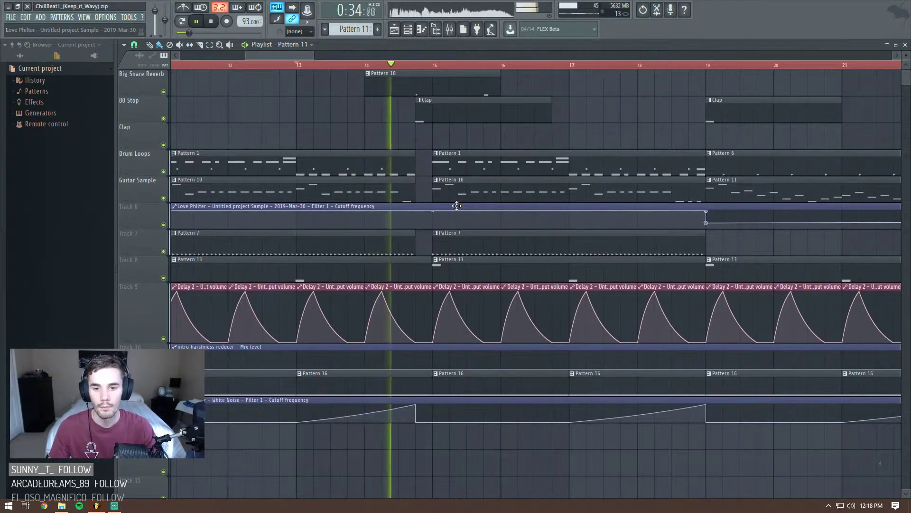
key(space)
- Solo the Big Snare Reverb track and play Pattern 18 from midway through bar 14 with the mixer shown
click(398, 65)
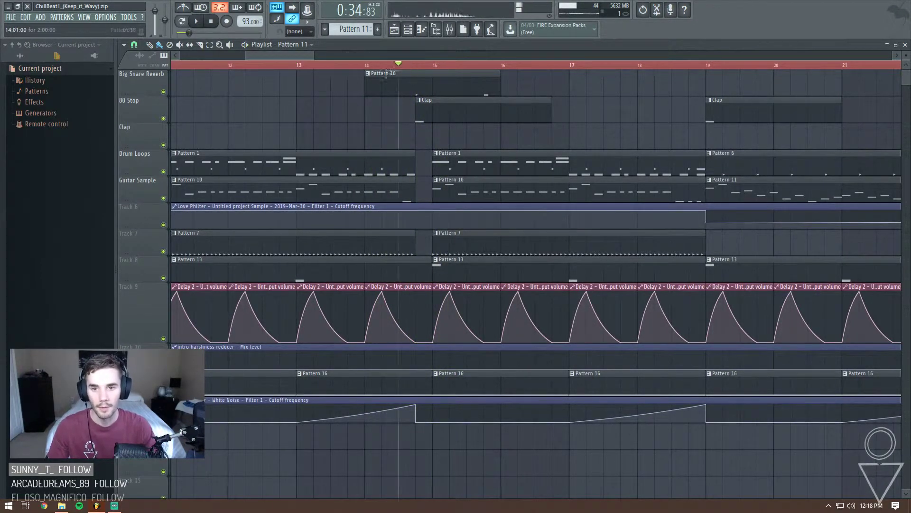
right_click(164, 93)
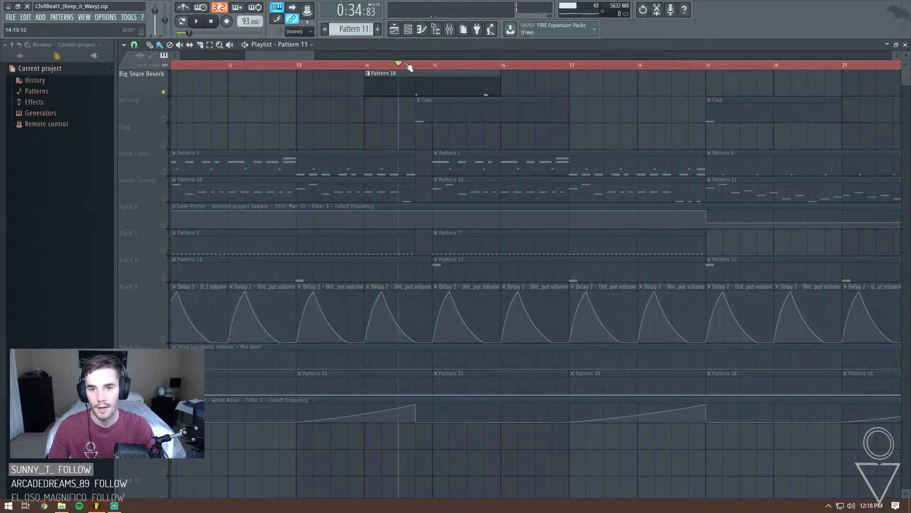
key(space)
click(450, 30)
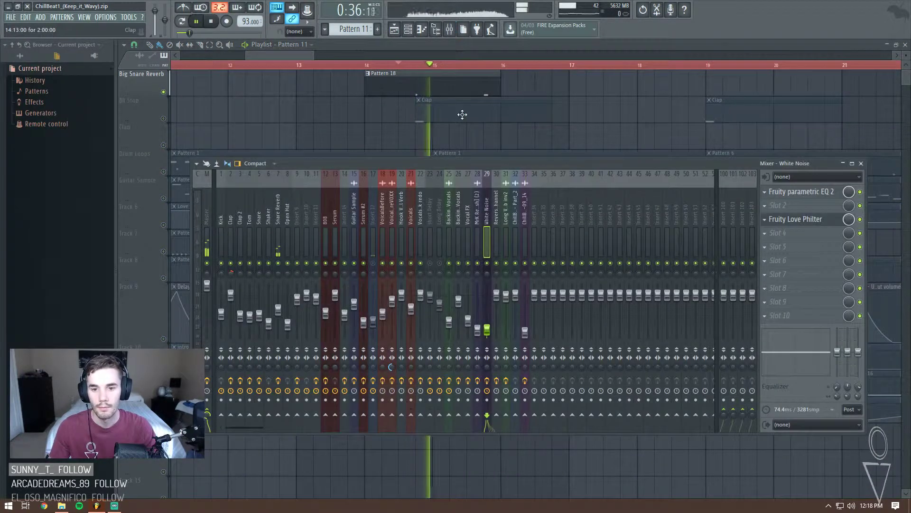
- Examine the Parametric EQ 2 on the Snare Reverb mixer track and close it
click(277, 225)
click(802, 191)
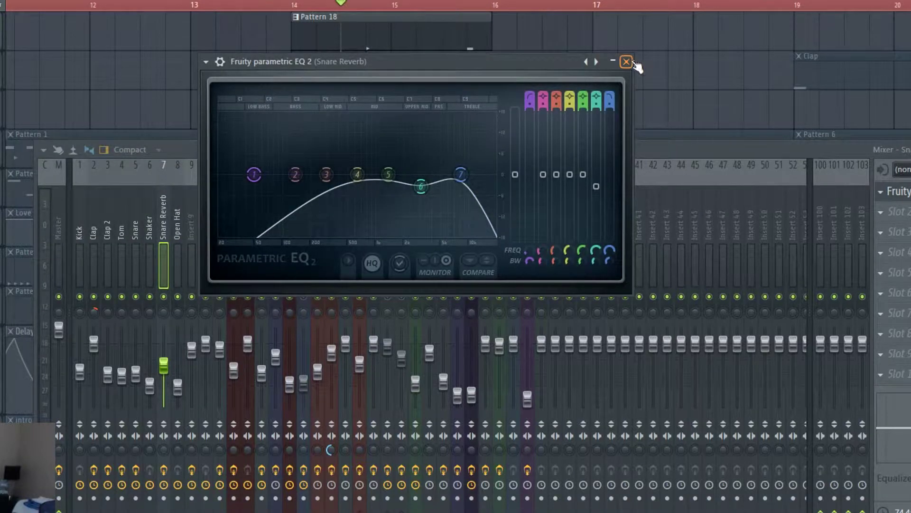
click(627, 62)
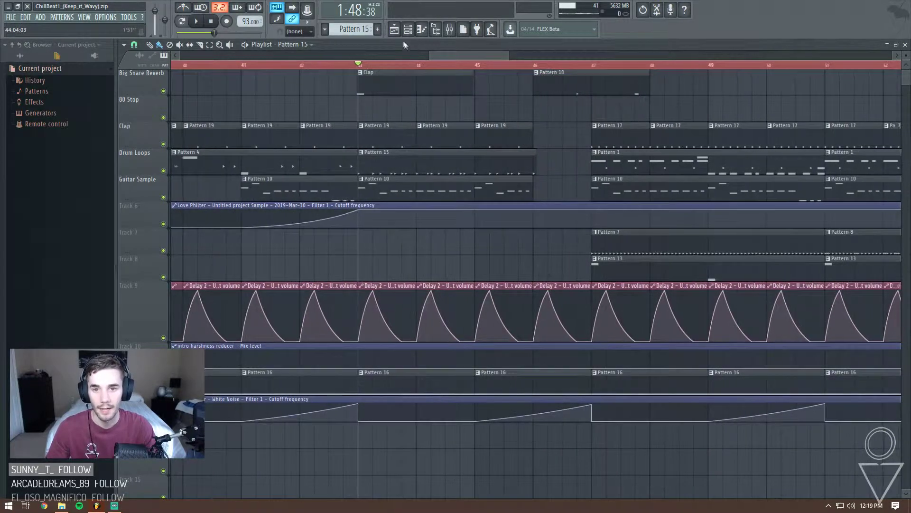
- Show Pattern 15 in the channel rack, play it and select the Open Hat channel
click(409, 31)
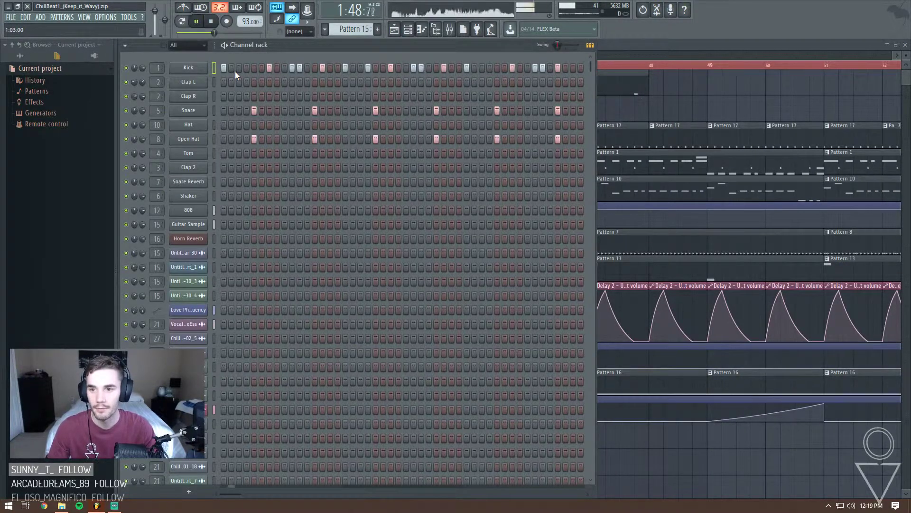
key(space)
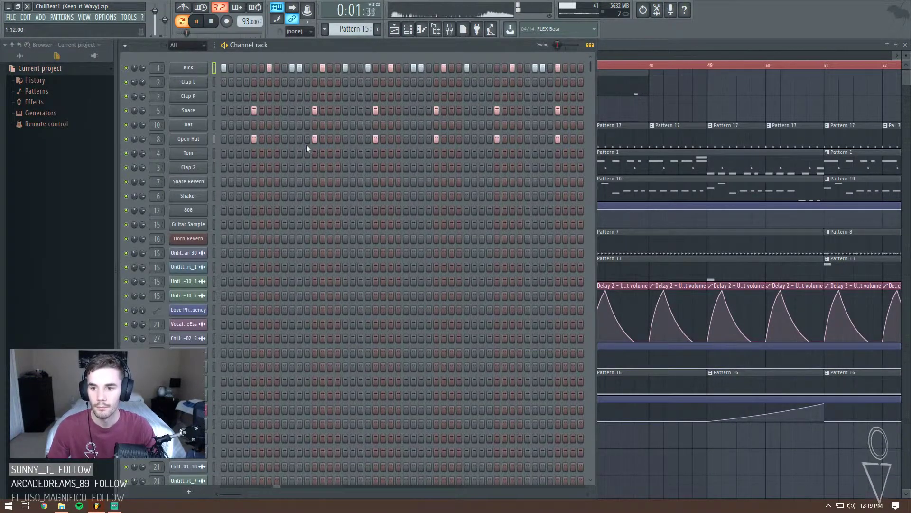
click(205, 141)
click(463, 160)
- Check the Kick, Open Hat and Snare tracks in the mixer, viewing and closing the Love Philter on the Snare
click(453, 29)
click(222, 222)
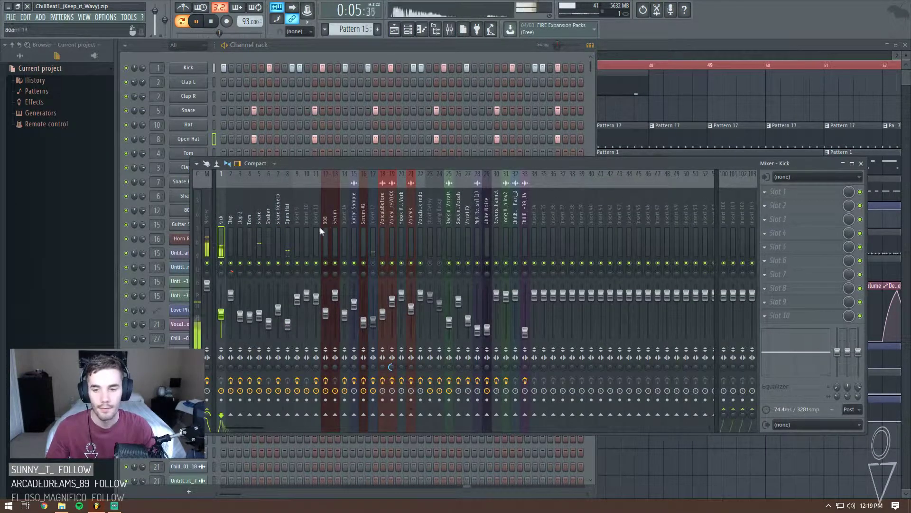
click(286, 223)
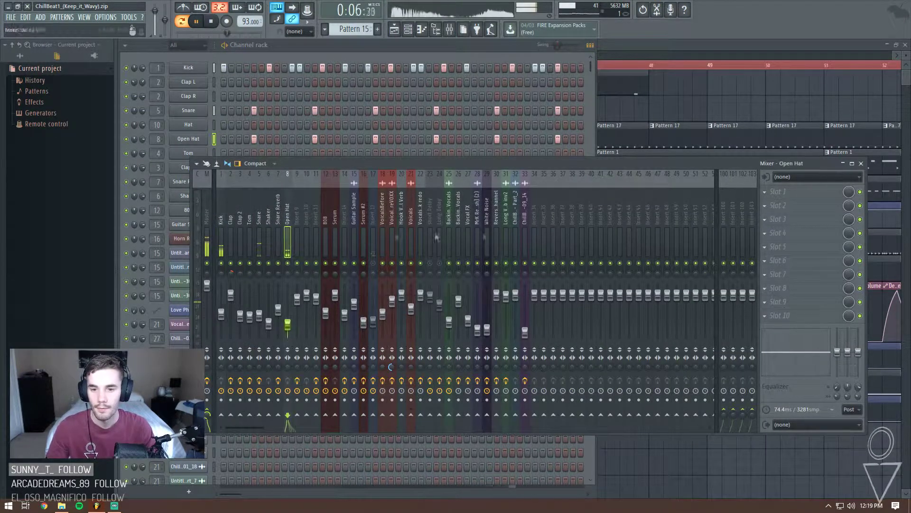
click(255, 223)
click(803, 233)
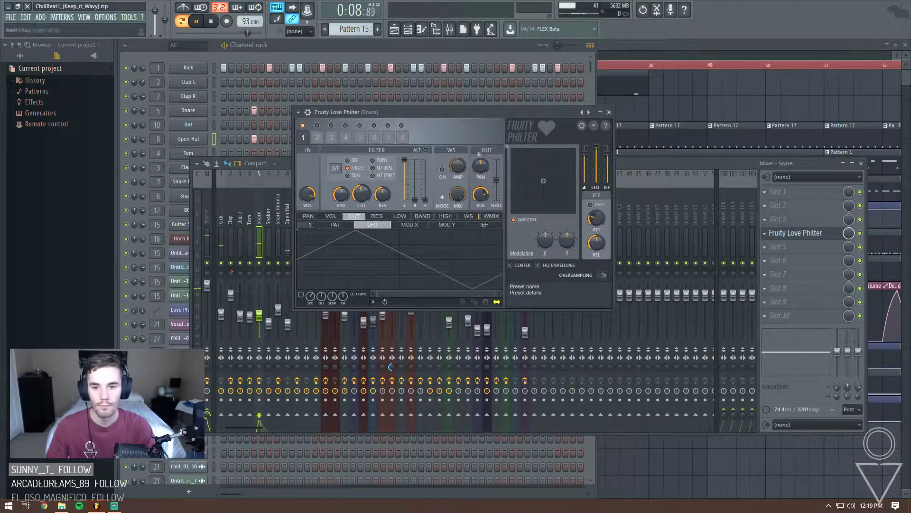
click(609, 112)
- Return to the playlist and show the final part of the arrangement from about bar 42
click(631, 114)
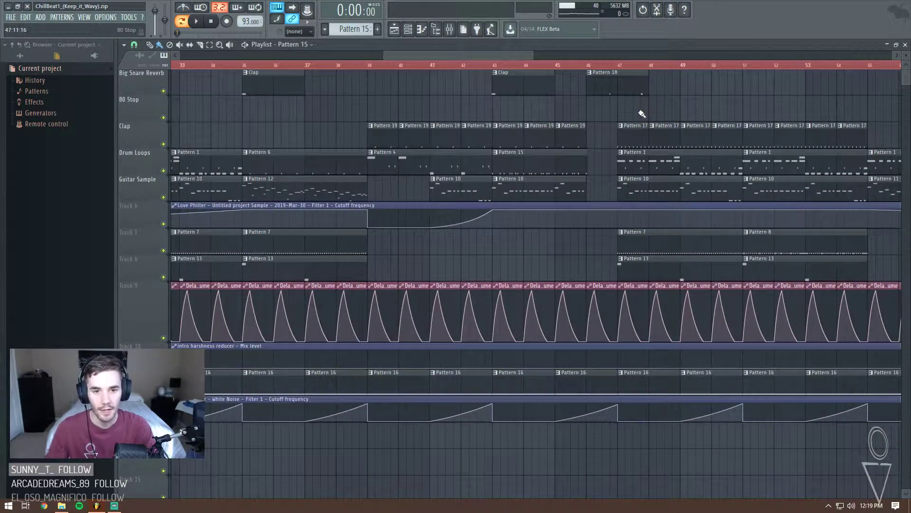
scroll(642, 114, up, 1)
scroll(682, 97, right, 5)
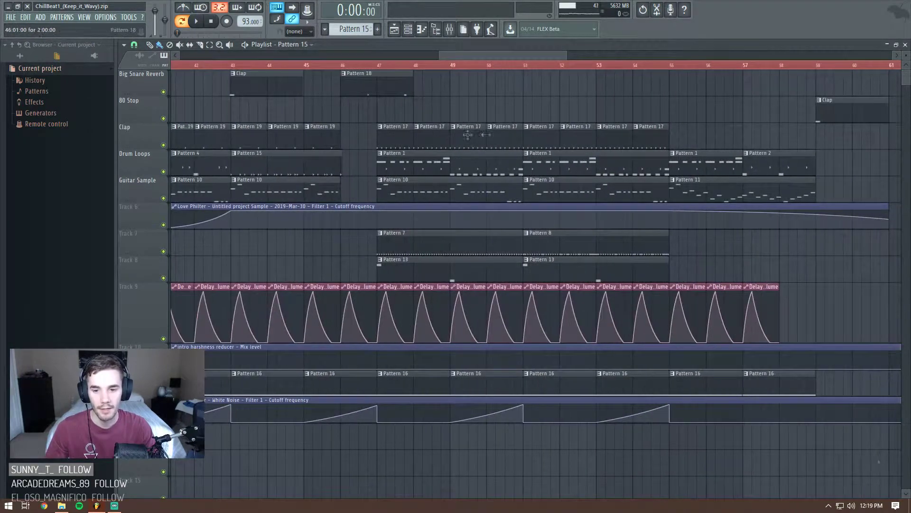